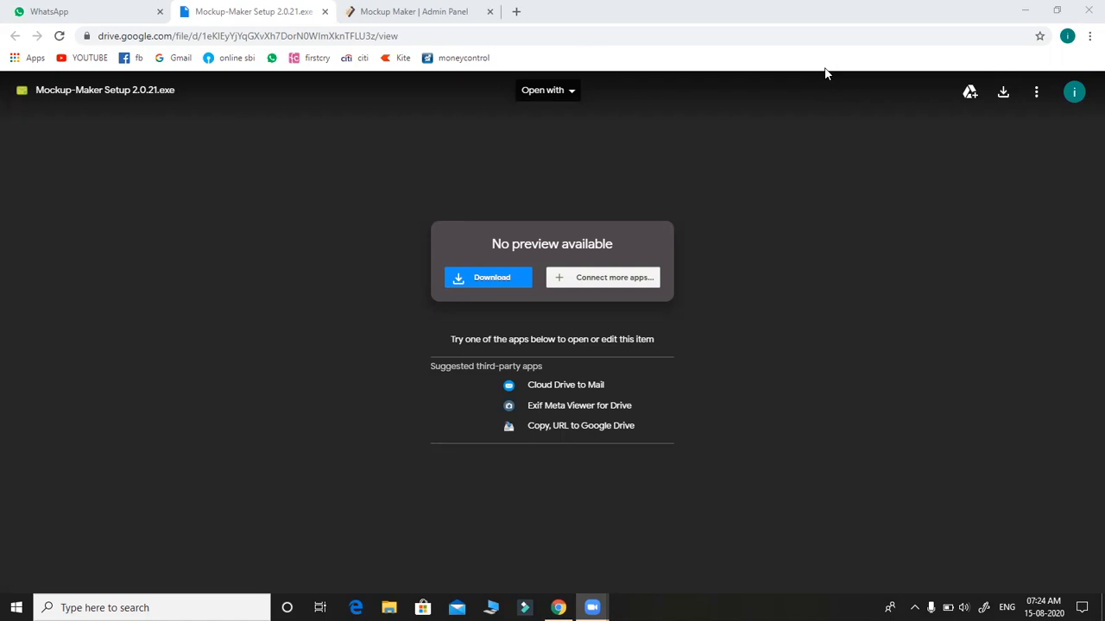
Download the Mockup-Maker Setup 2.0.21.exe installer from its Google Drive preview.
{"action": "left_click", "coordinate": [502, 281]}
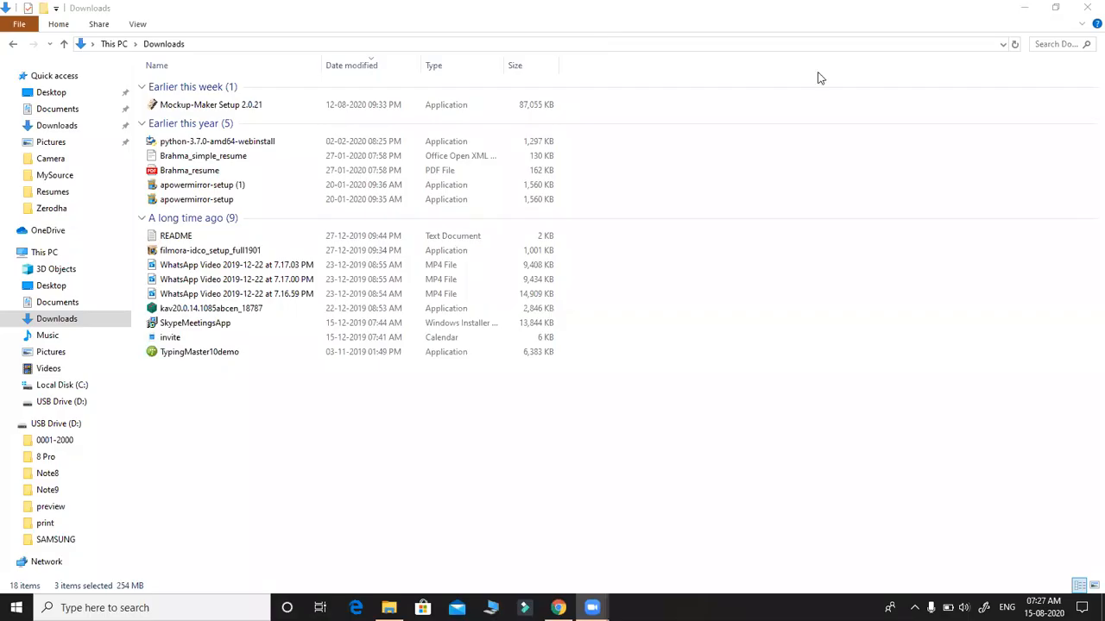
Select the Mockup-Maker Setup 2.0.21 installer (87,055 KB) in the Downloads folder.
{"action": "left_click", "coordinate": [218, 110]}
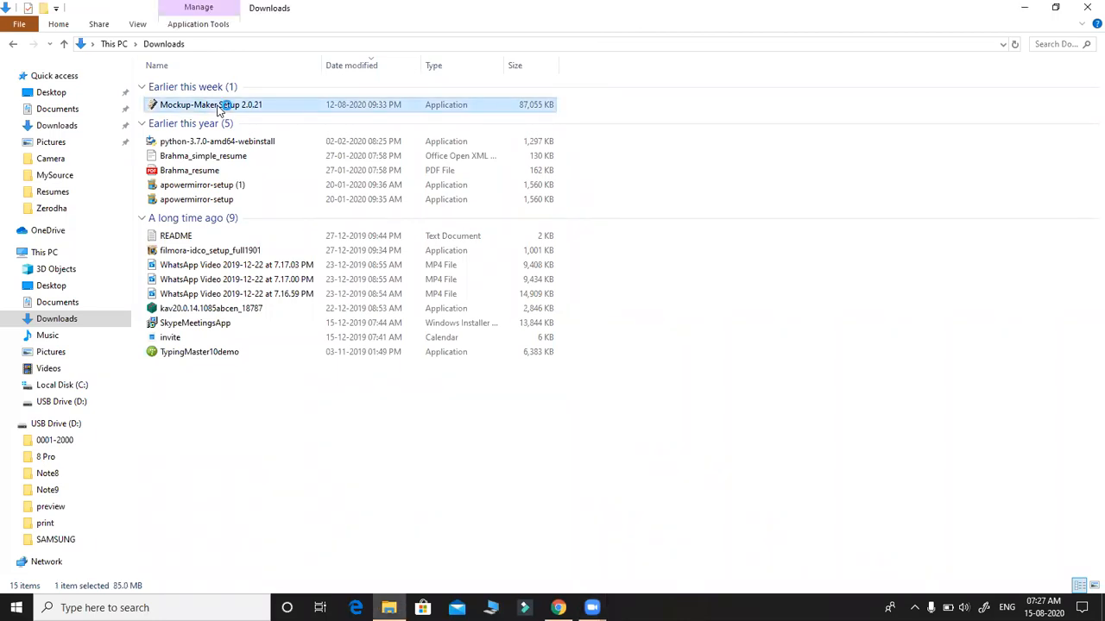
Run the Mockup-Maker Setup 2.0.21 installer until the v-2.0.21 Sign in screen appears.
{"action": "double_click", "coordinate": [218, 110]}
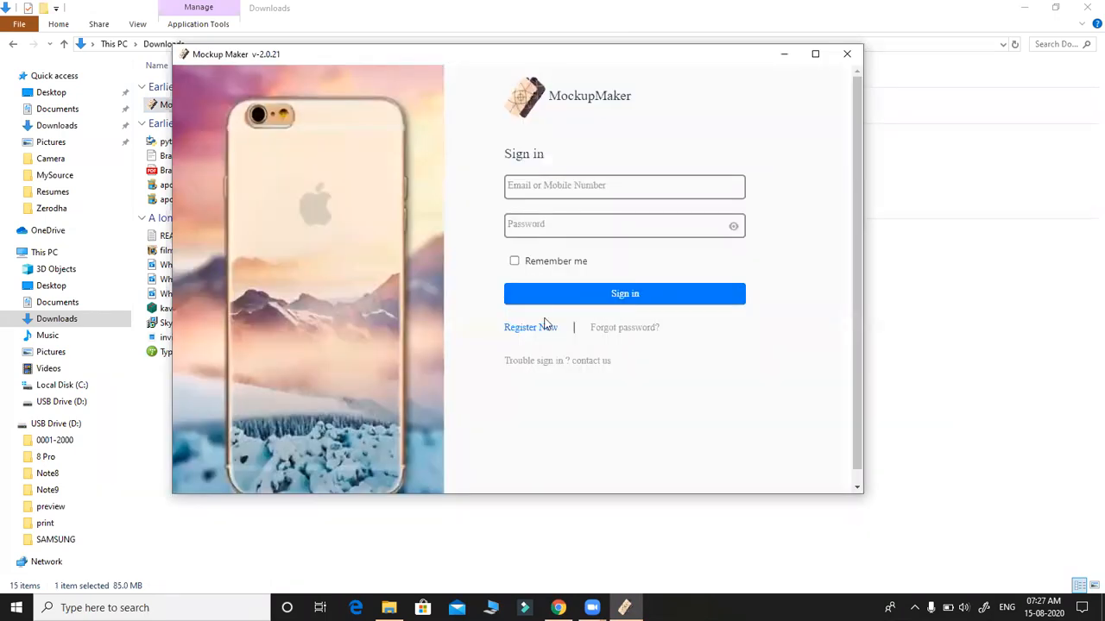
Open the registration form and enter the account holder's name and phone number.
{"action": "left_click", "coordinate": [531, 326]}
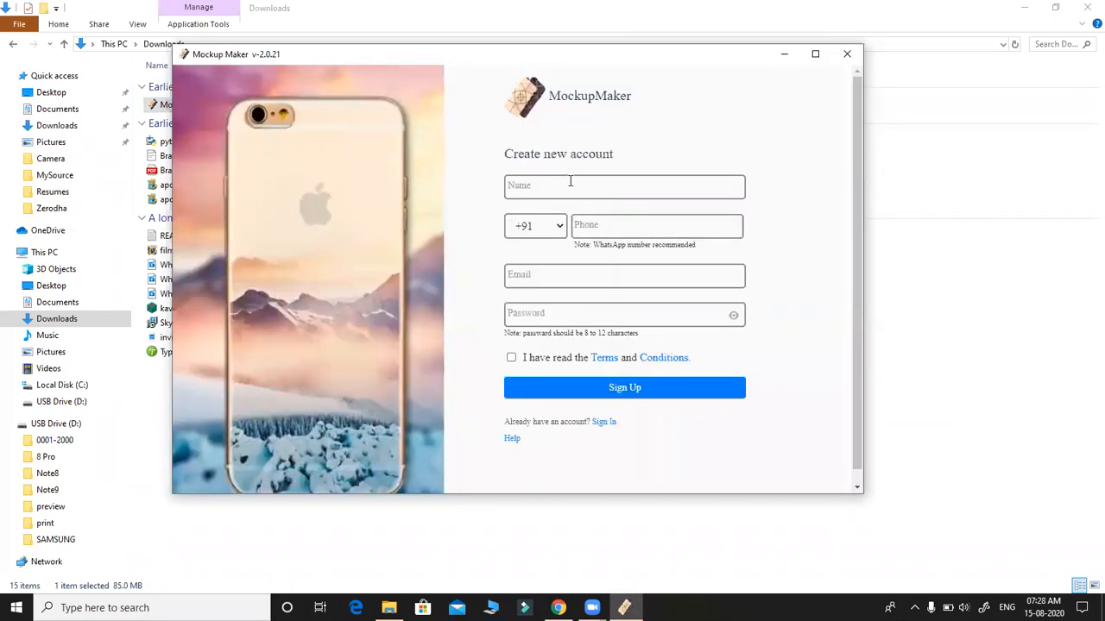
{"action": "left_click", "coordinate": [571, 183]}
{"action": "type", "text": "DNREDDi"}
{"action": "key", "text": "Tab"}
Enter the account e-mail and password, accept the terms, and submit the registration.
{"action": "key", "text": "Tab"}
{"action": "key", "text": "Tab"}
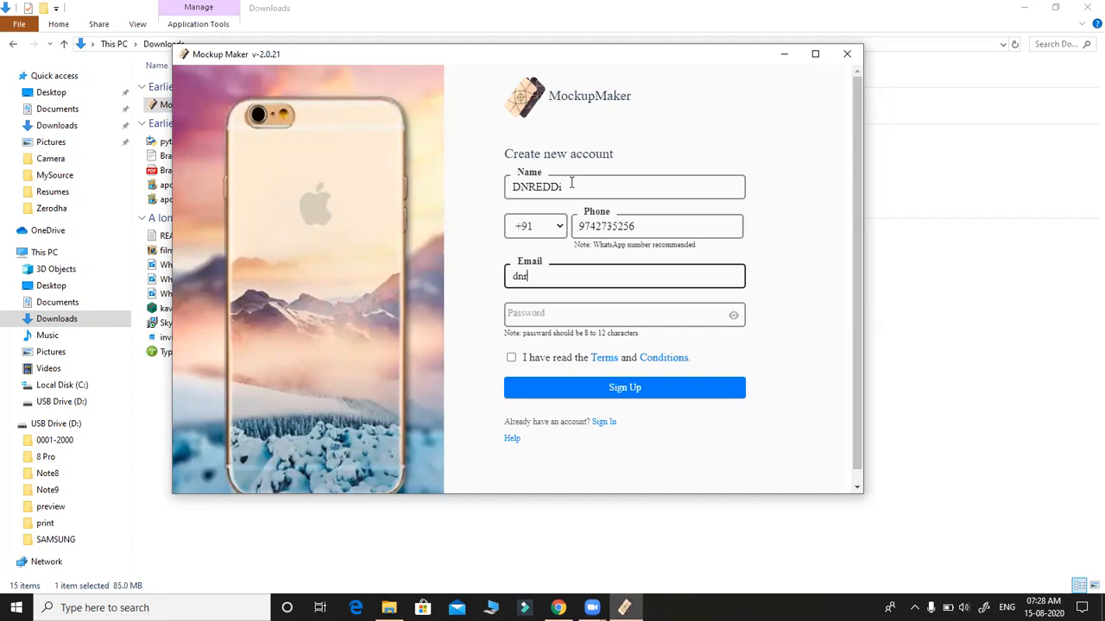
{"action": "key", "text": "Tab"}
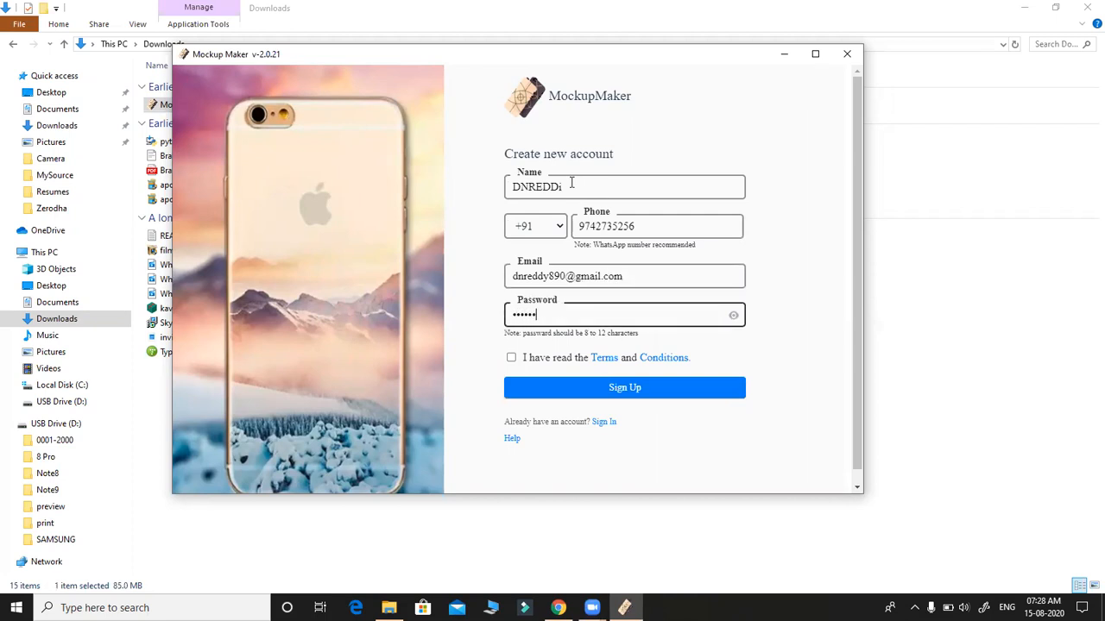
{"action": "left_click", "coordinate": [510, 358]}
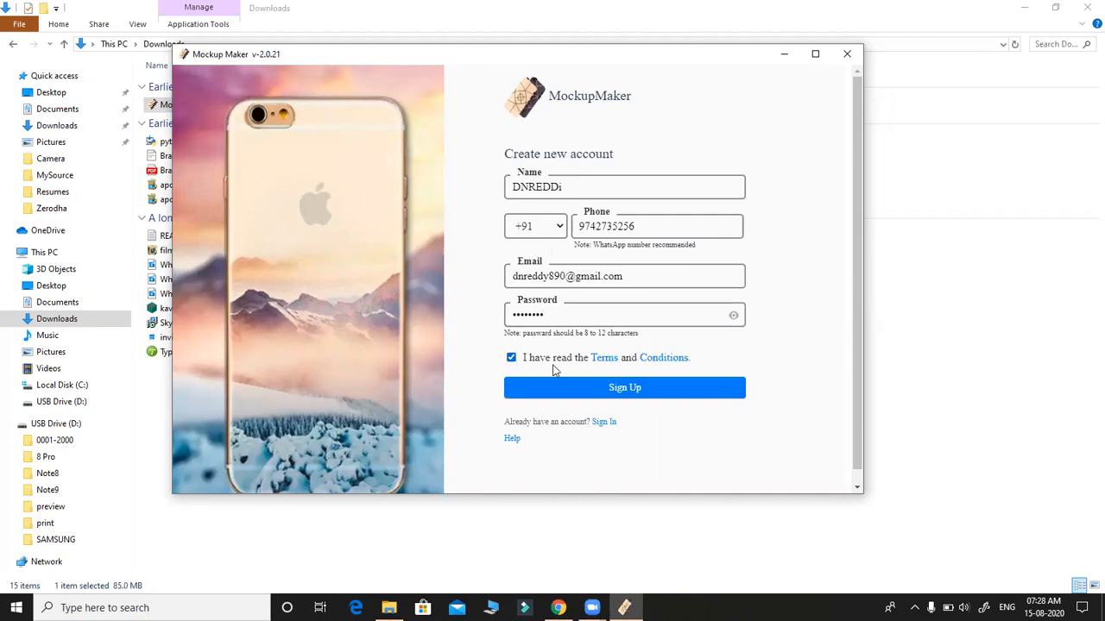
{"action": "left_click", "coordinate": [652, 389]}
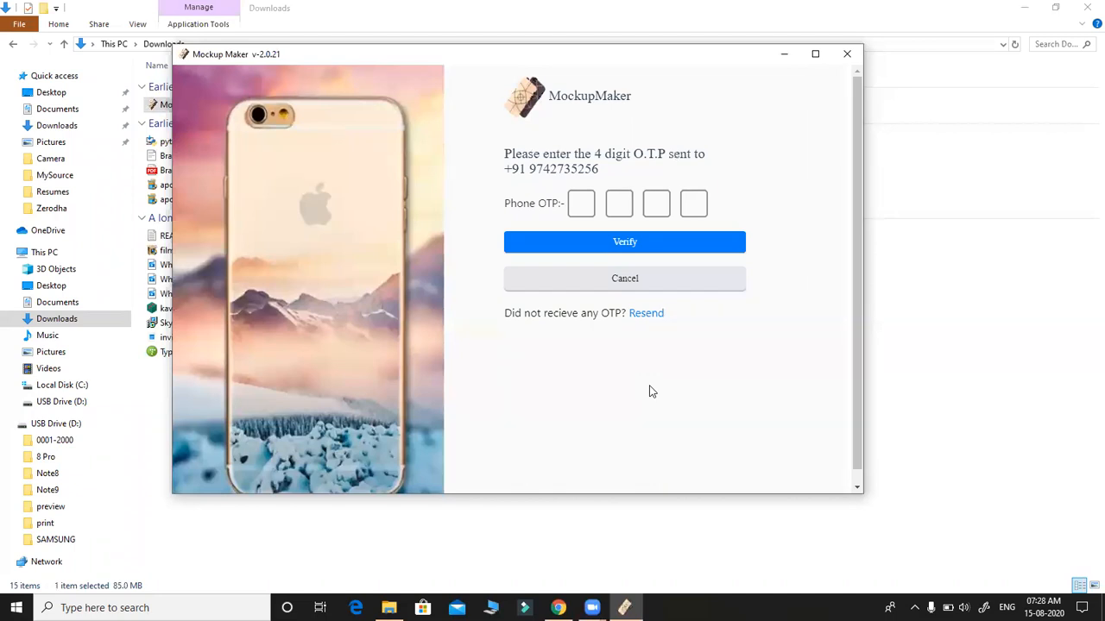
Verify the account with the 4-digit phone OTP, dismiss the folder picker, then return to File Explorer.
{"action": "left_click", "coordinate": [591, 203]}
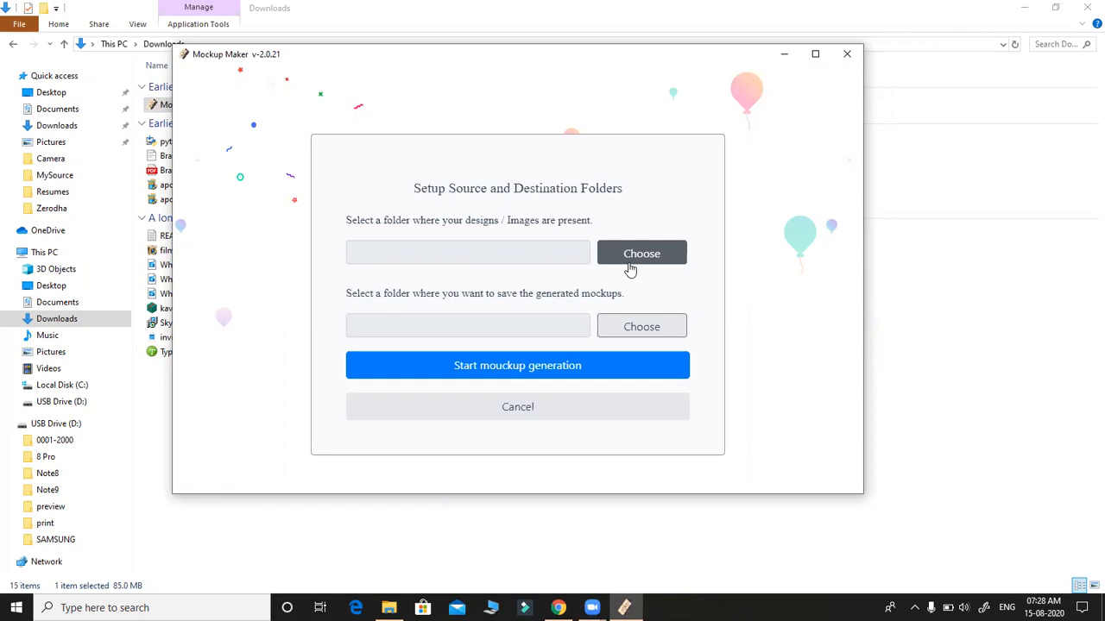
{"action": "left_click", "coordinate": [630, 269]}
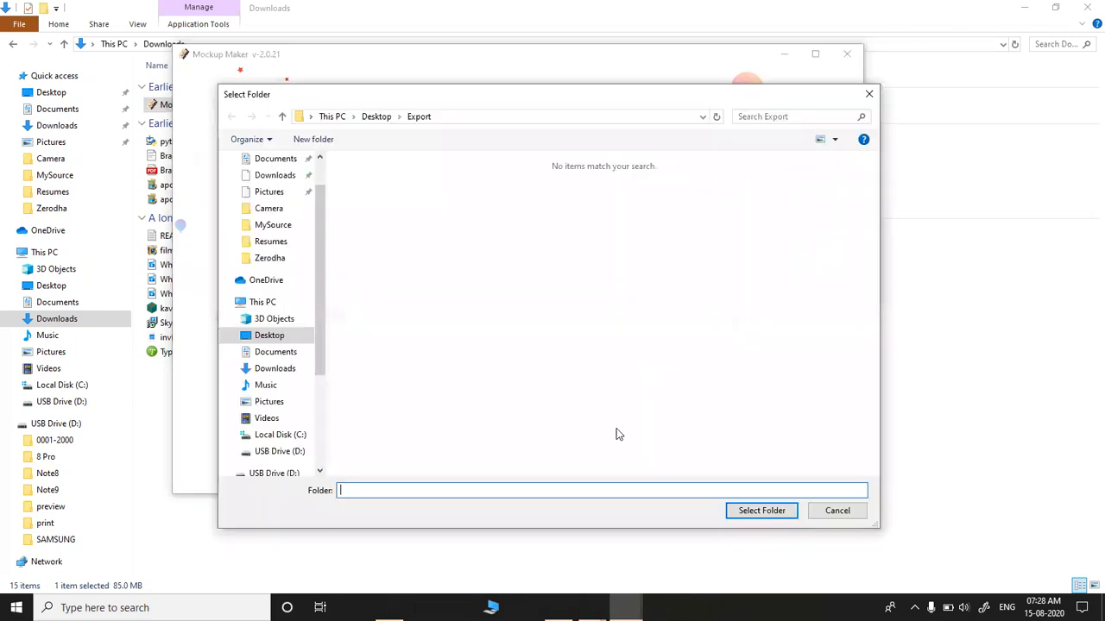
{"action": "left_click", "coordinate": [837, 510]}
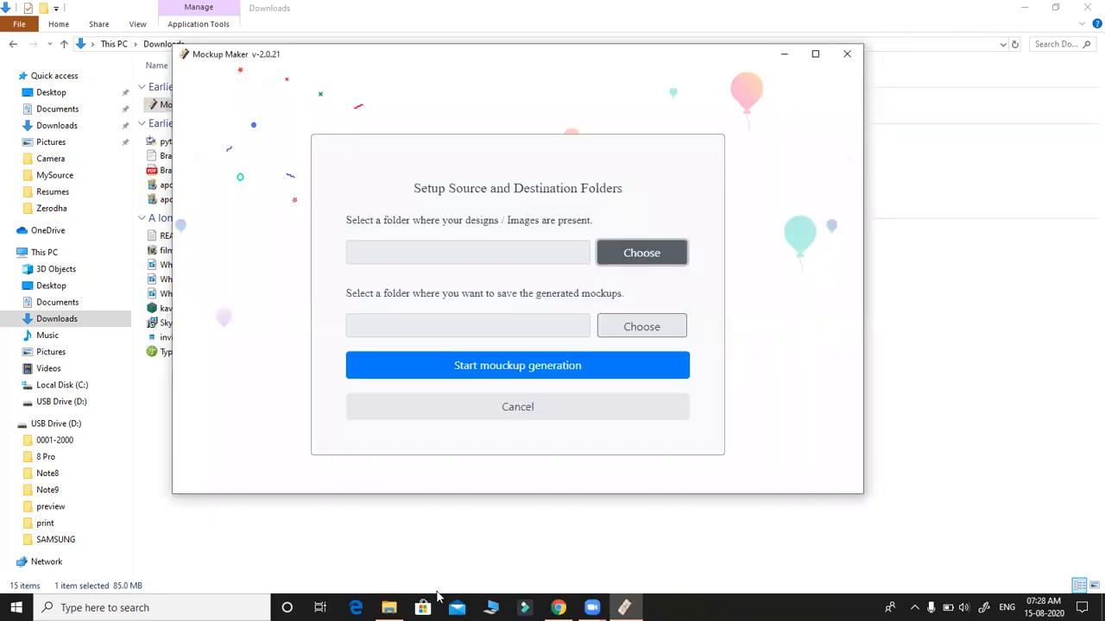
{"action": "left_click", "coordinate": [388, 608]}
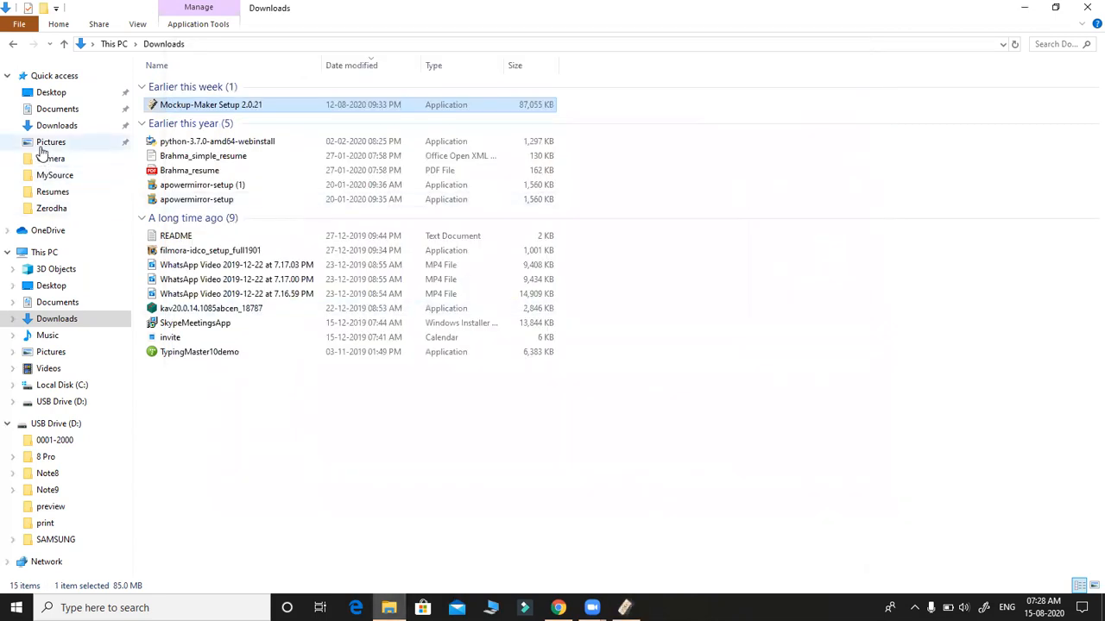
Browse the 23 designs in Desktop's MySource folder, then open the empty MyDestination folder.
{"action": "left_click", "coordinate": [52, 93]}
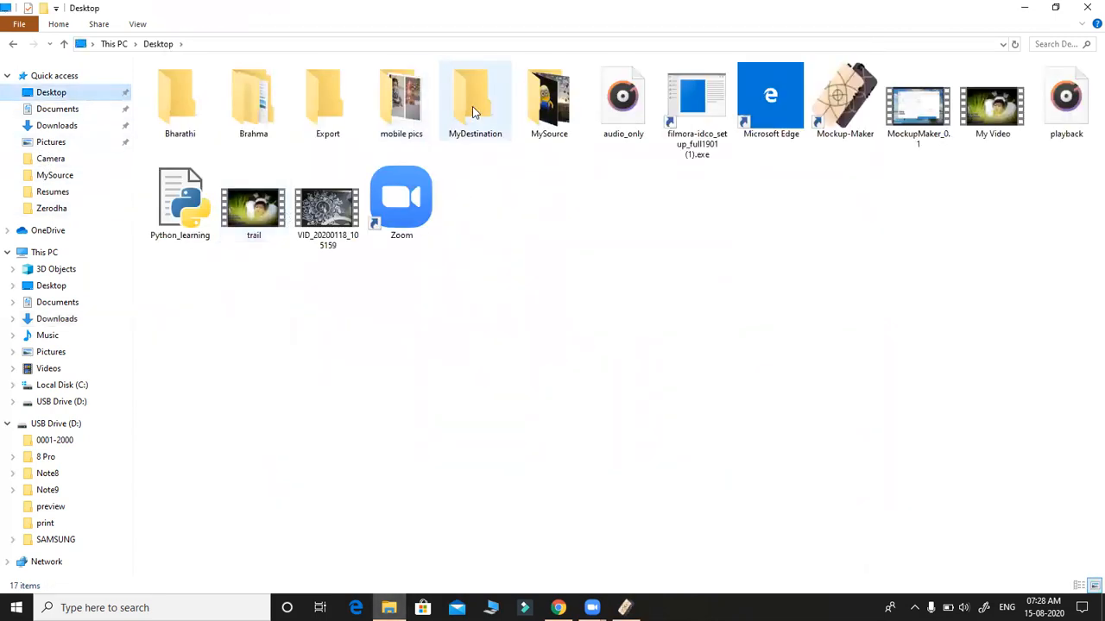
{"action": "left_click", "coordinate": [545, 106]}
{"action": "double_click", "coordinate": [545, 106]}
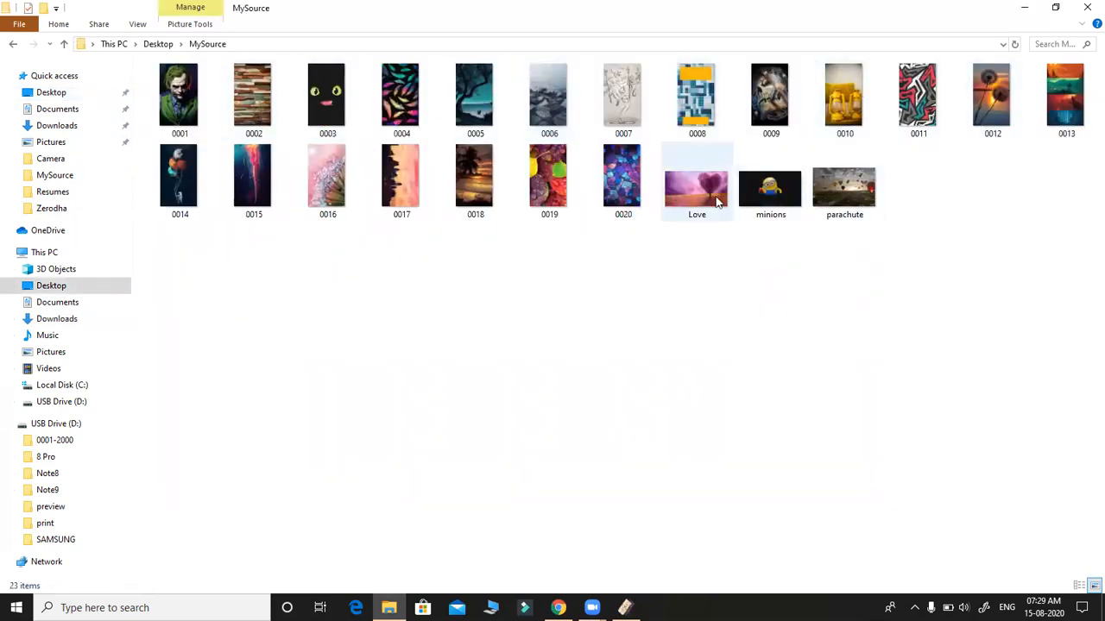
{"action": "left_click_drag", "start_coordinate": [917, 190], "coordinate": [713, 198]}
{"action": "left_click", "coordinate": [718, 297]}
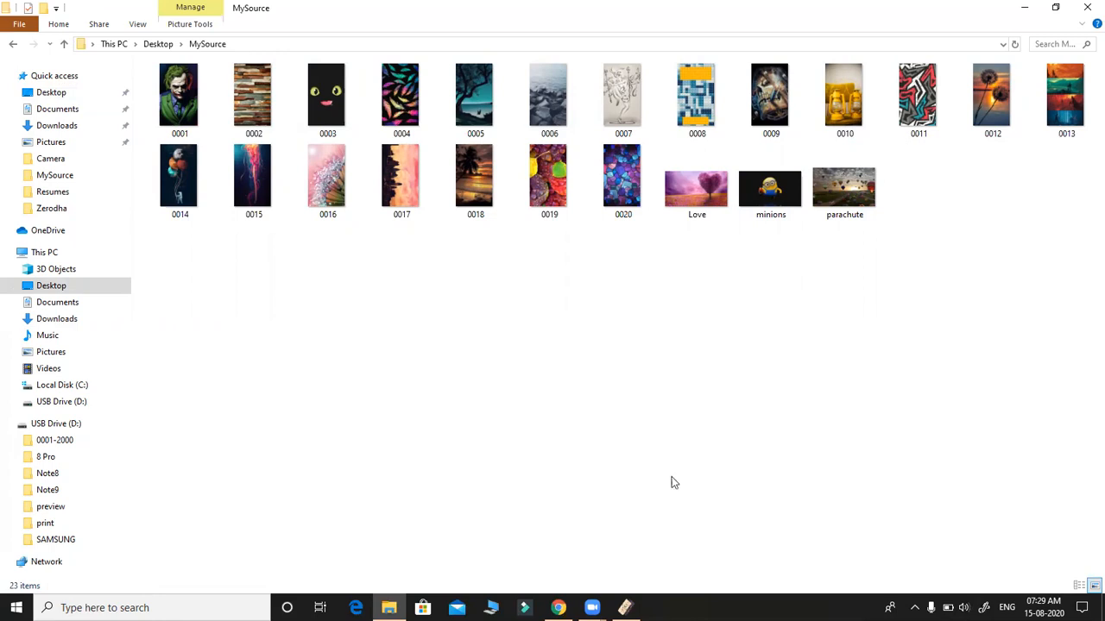
{"action": "left_click", "coordinate": [59, 93]}
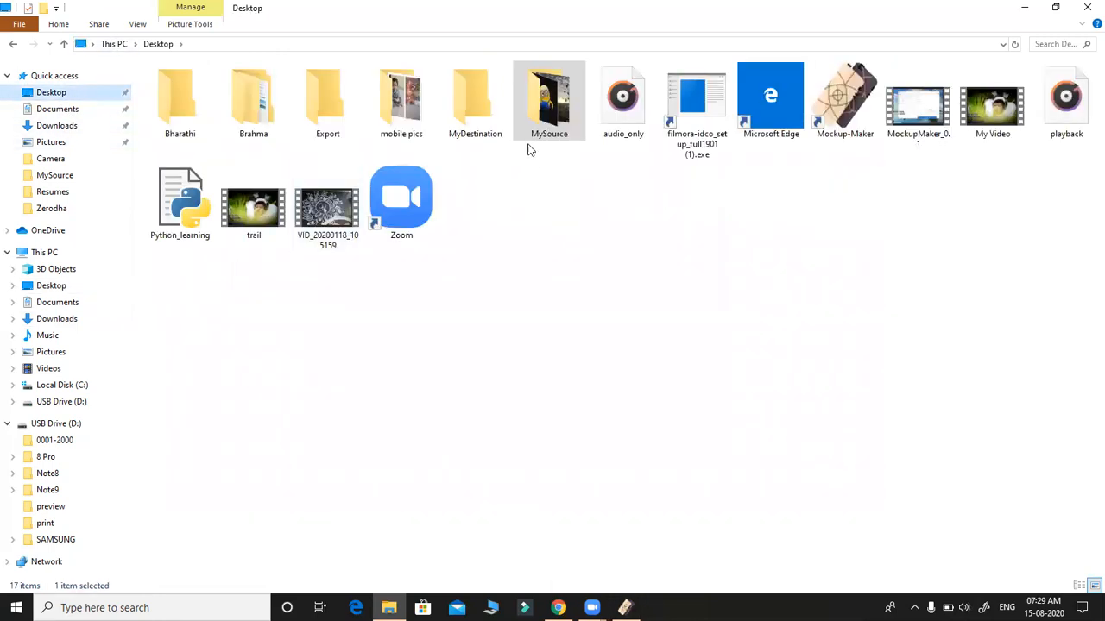
{"action": "double_click", "coordinate": [471, 108]}
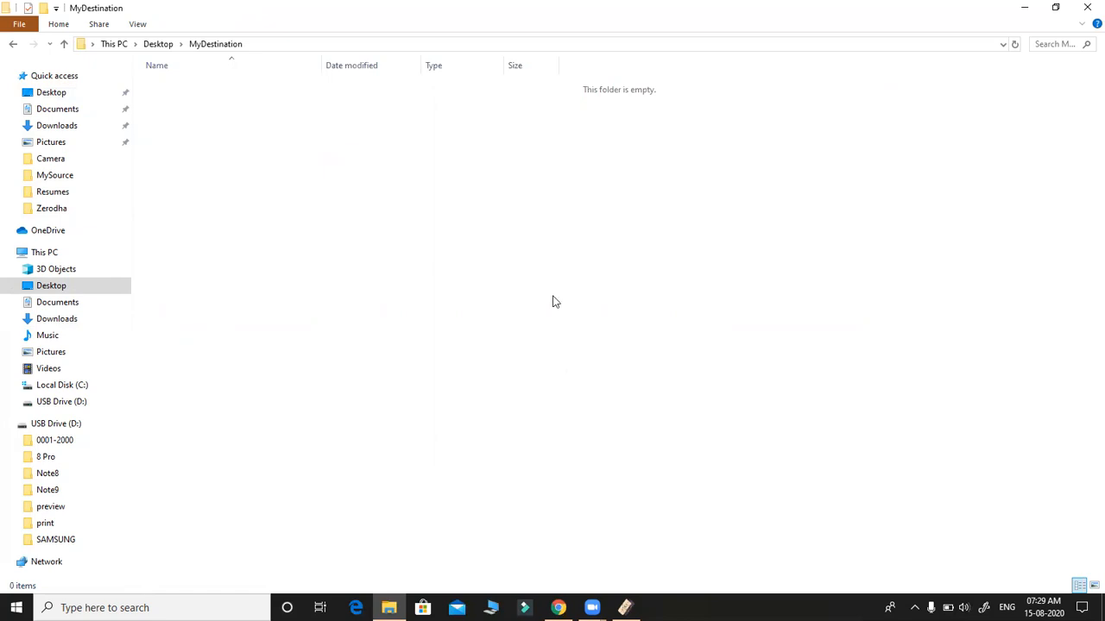
Set Desktop > MySource as the designs source folder in Mockup Maker.
{"action": "left_click", "coordinate": [625, 607]}
{"action": "left_click", "coordinate": [653, 256]}
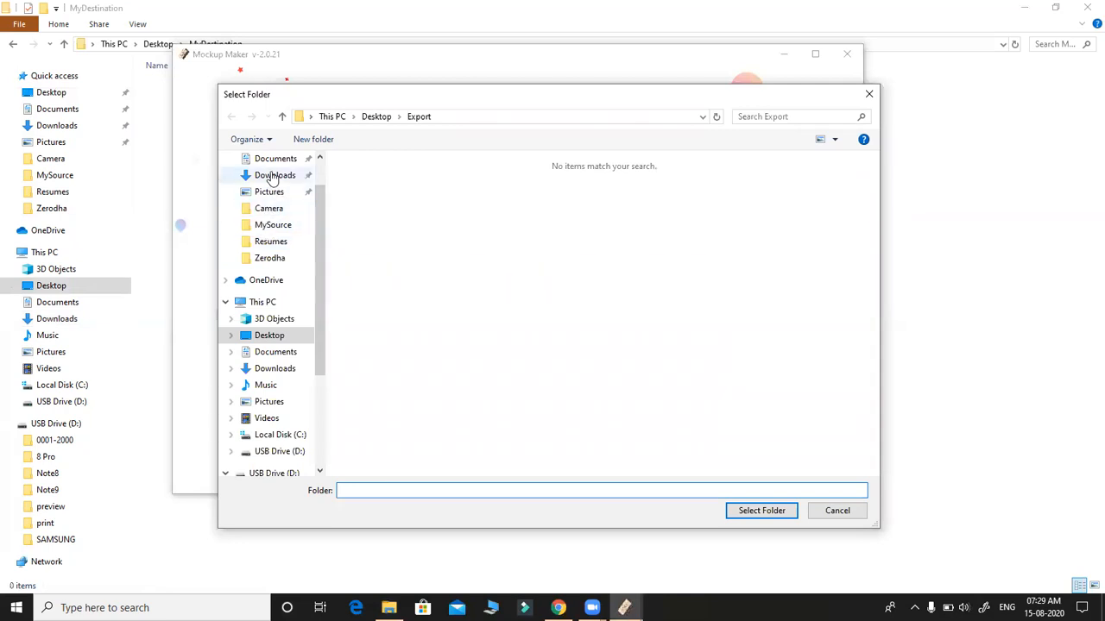
{"action": "left_click", "coordinate": [270, 335]}
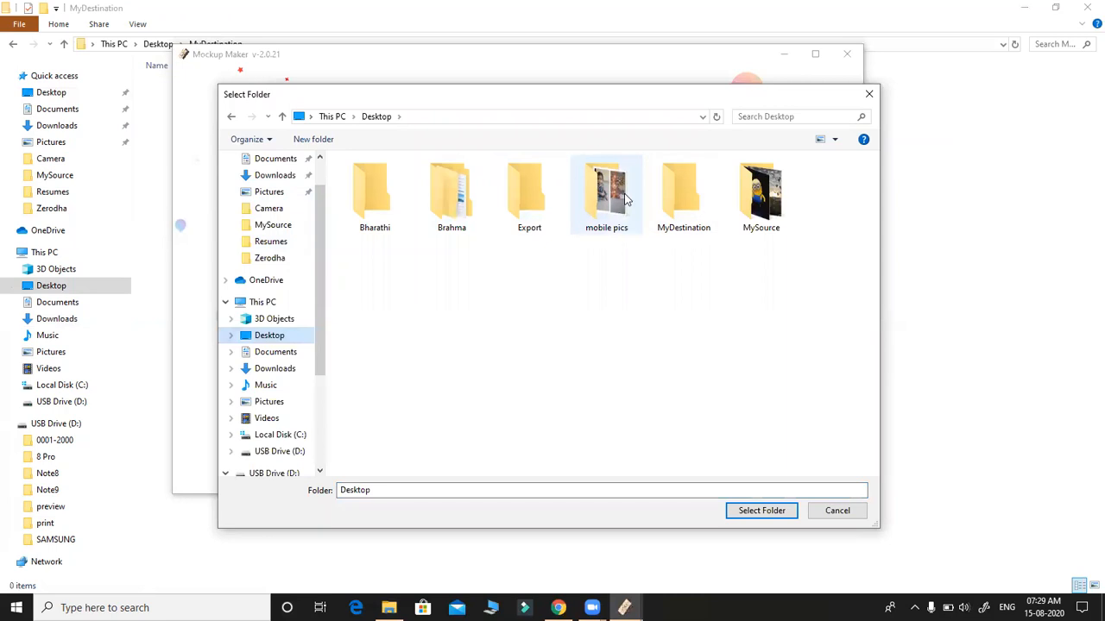
{"action": "double_click", "coordinate": [756, 197]}
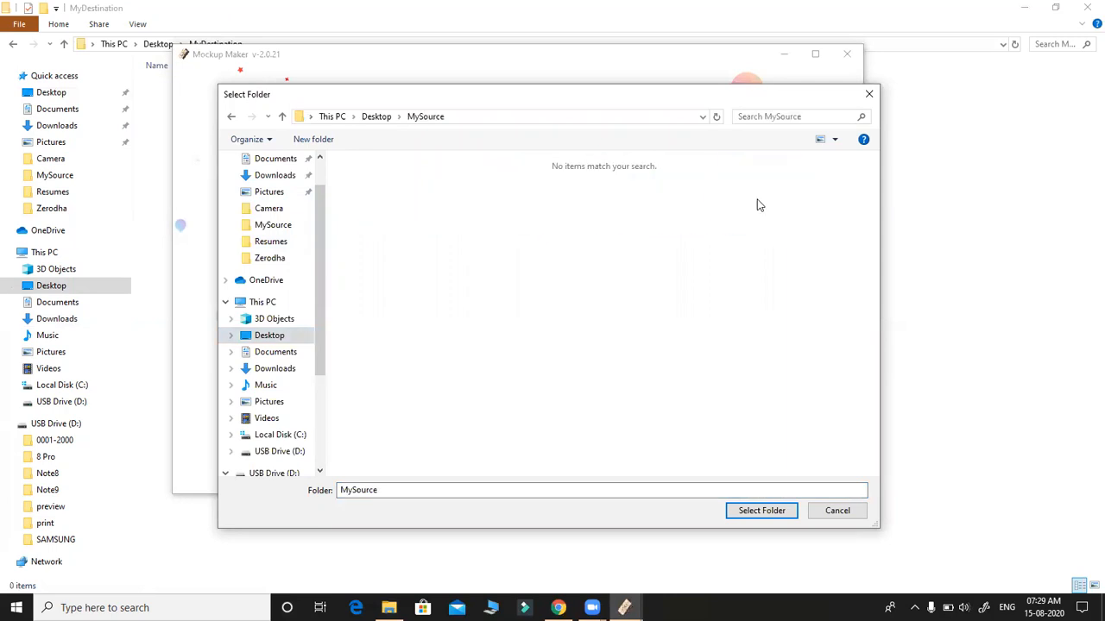
{"action": "left_click", "coordinate": [756, 510]}
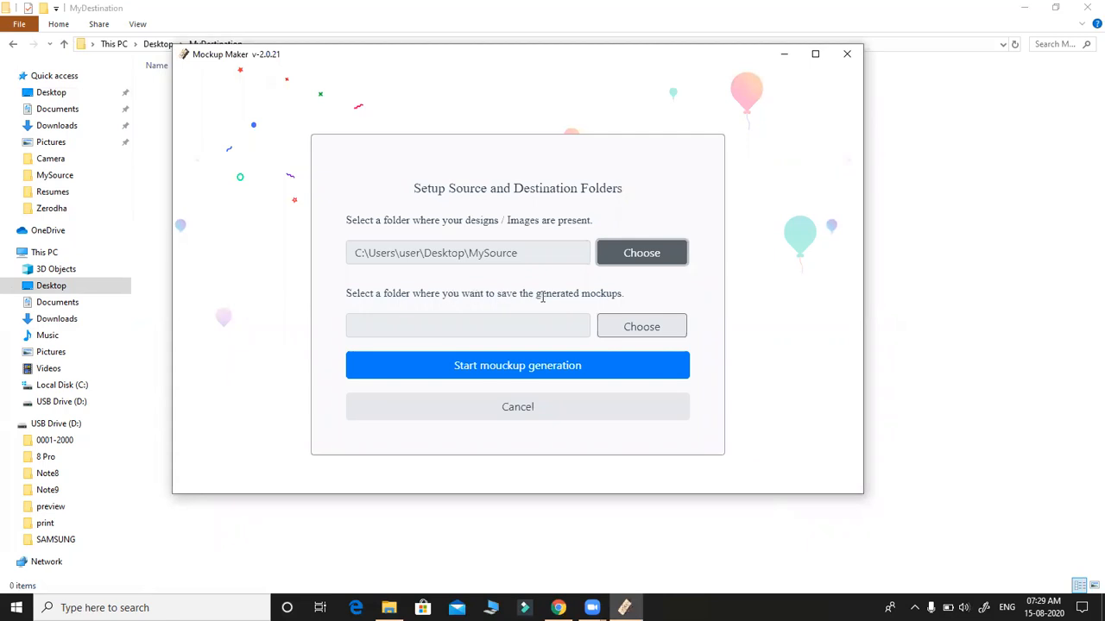
Set Desktop > MyDestination as the output folder and start mockup generation.
{"action": "left_click", "coordinate": [639, 327]}
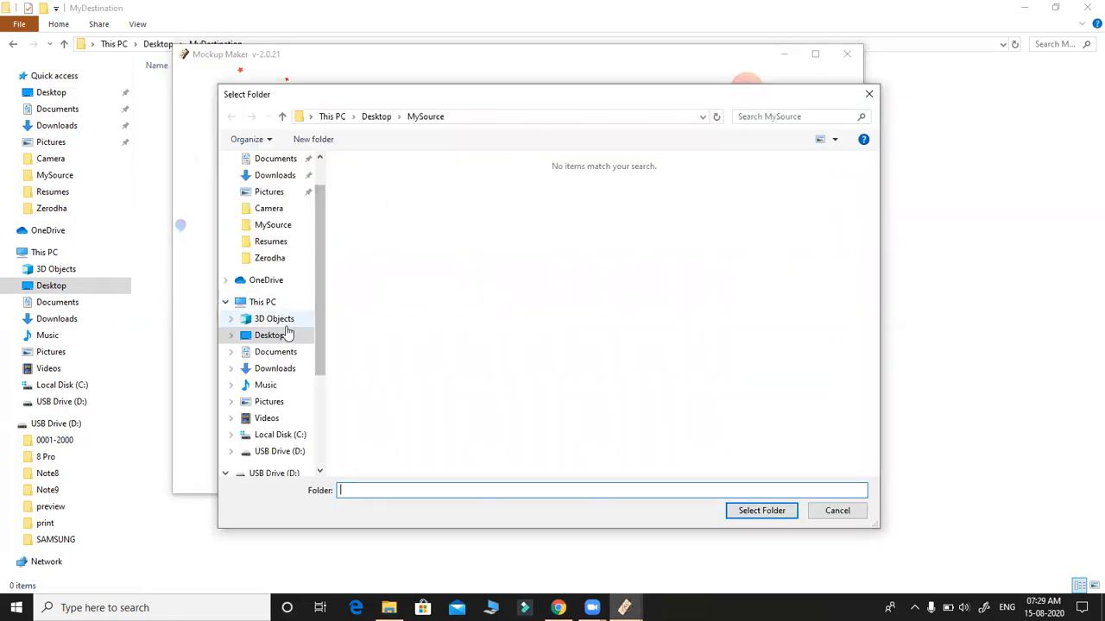
{"action": "left_click", "coordinate": [281, 336]}
{"action": "left_click", "coordinate": [679, 213]}
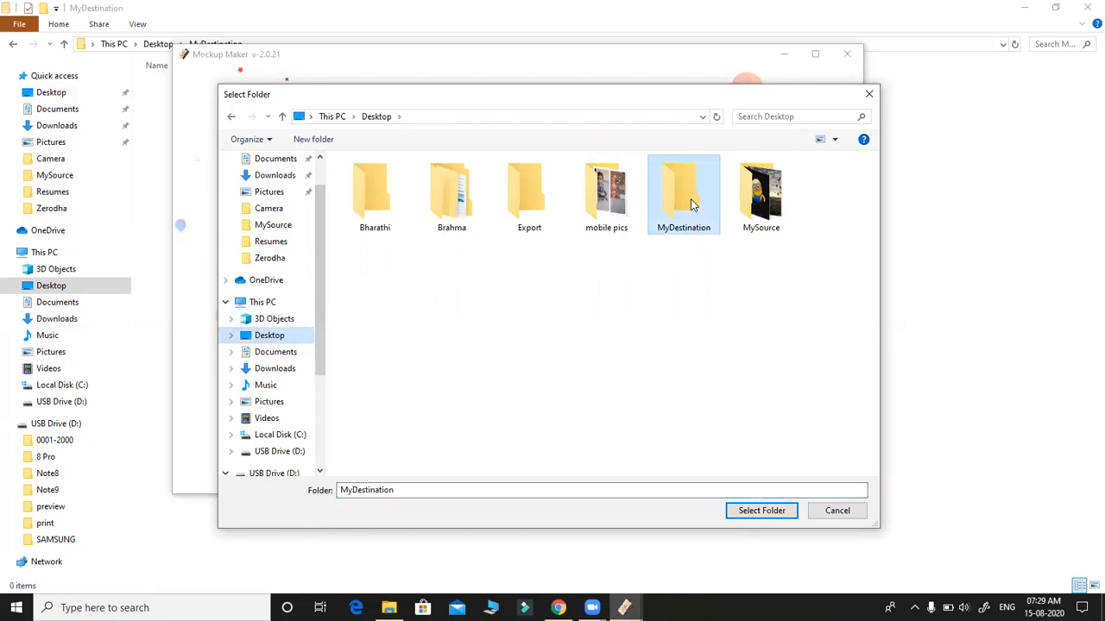
{"action": "left_click", "coordinate": [752, 510]}
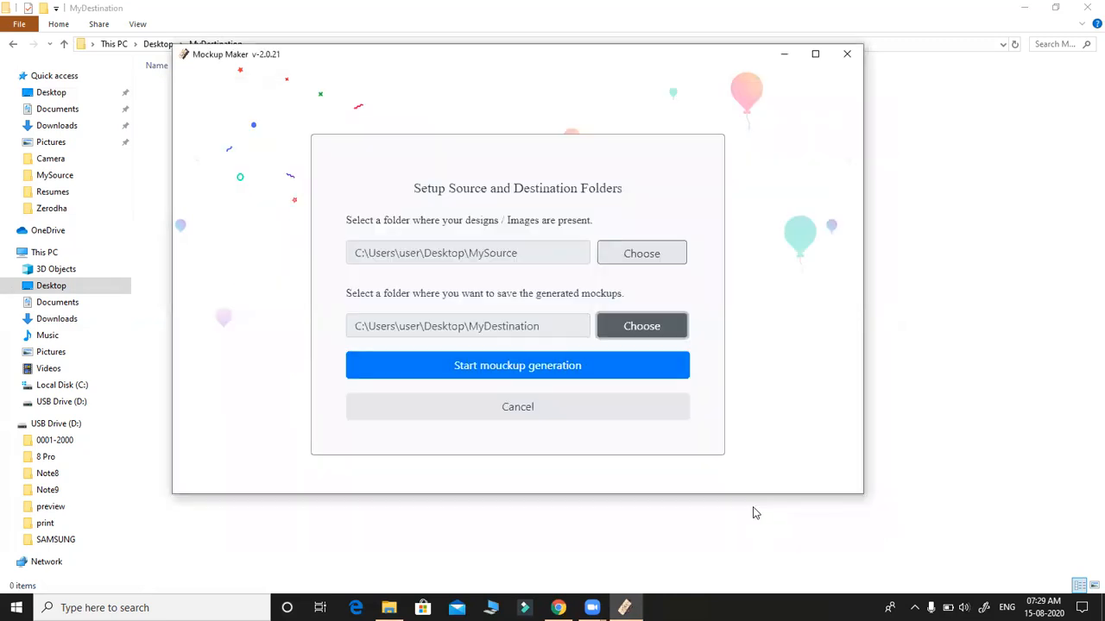
{"action": "left_click", "coordinate": [513, 366]}
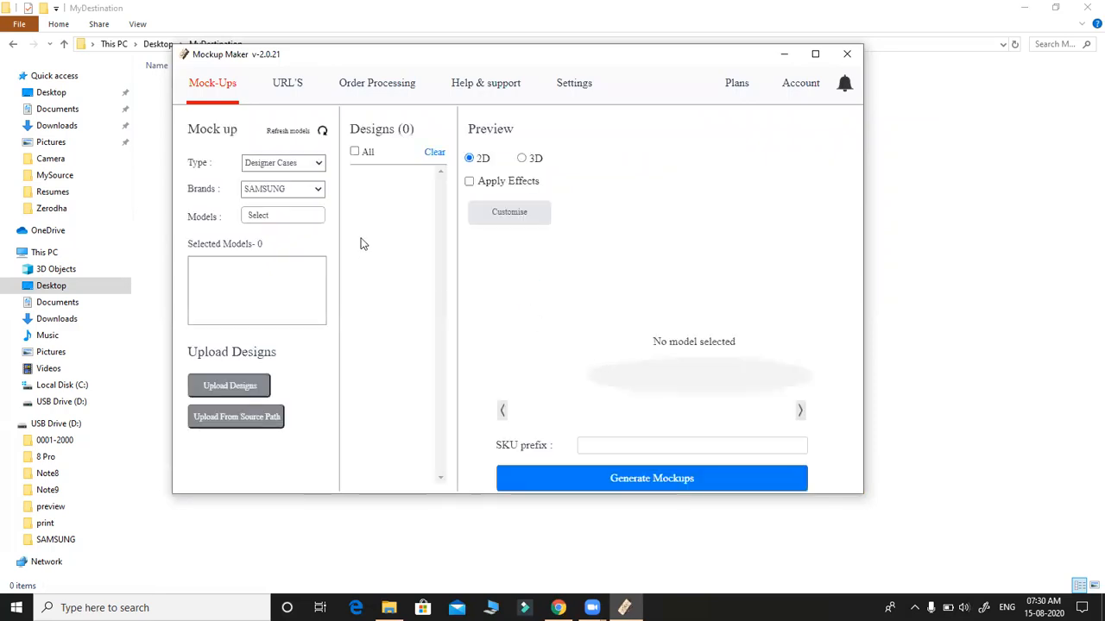
Keep SAMSUNG brand and Designer Cases type, then bring up the Models list showing A2 Core.
{"action": "left_click", "coordinate": [304, 194]}
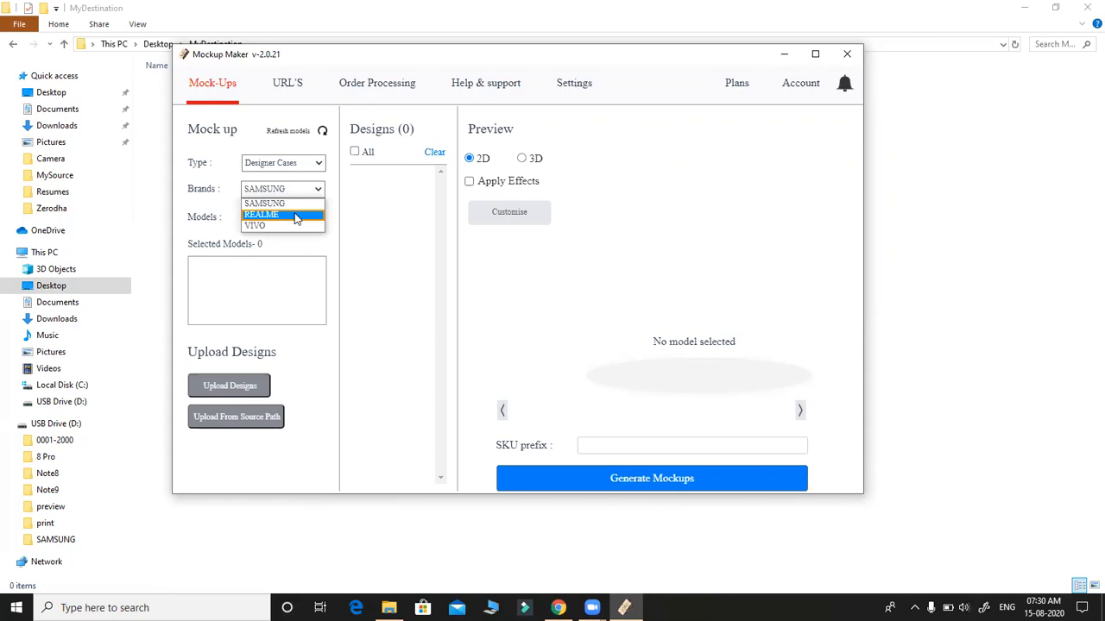
{"action": "left_click", "coordinate": [296, 206]}
{"action": "left_click", "coordinate": [310, 164]}
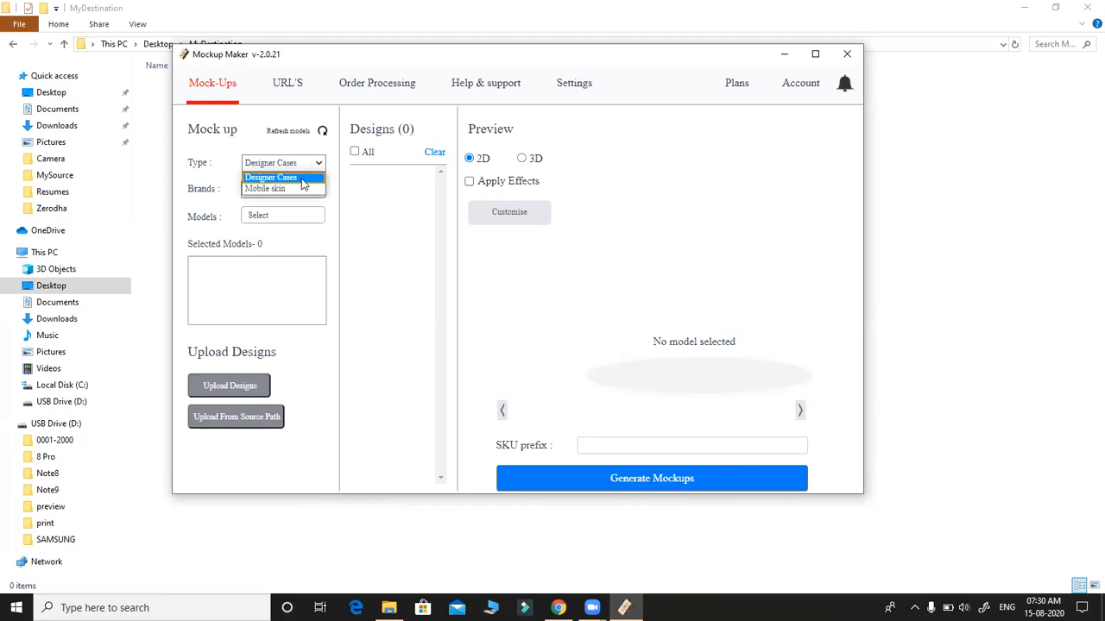
{"action": "left_click", "coordinate": [303, 178]}
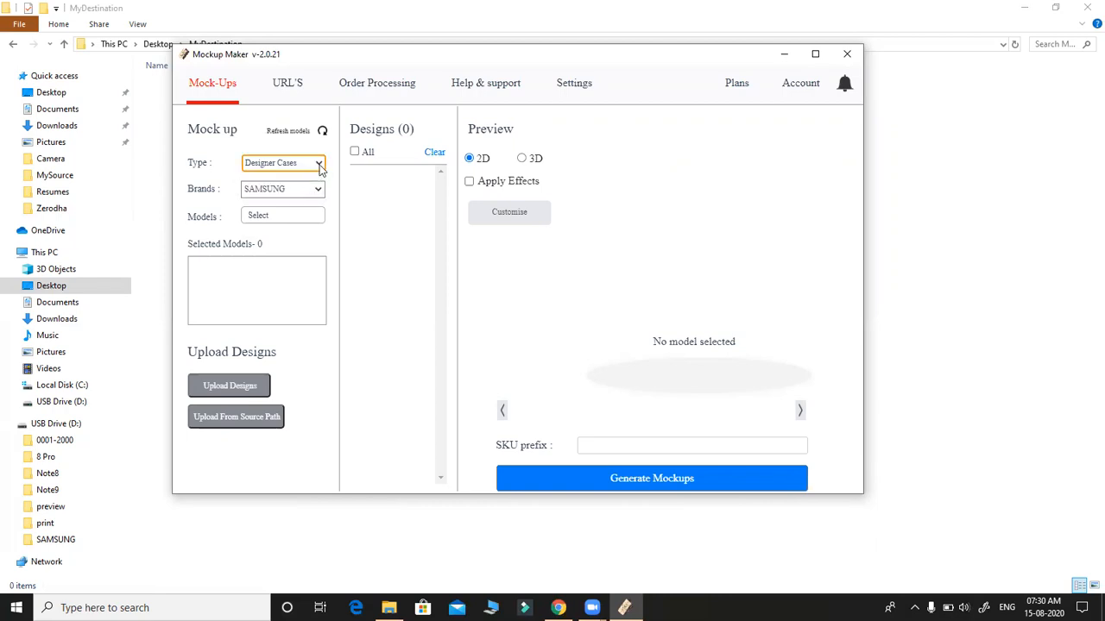
{"action": "left_click", "coordinate": [324, 166]}
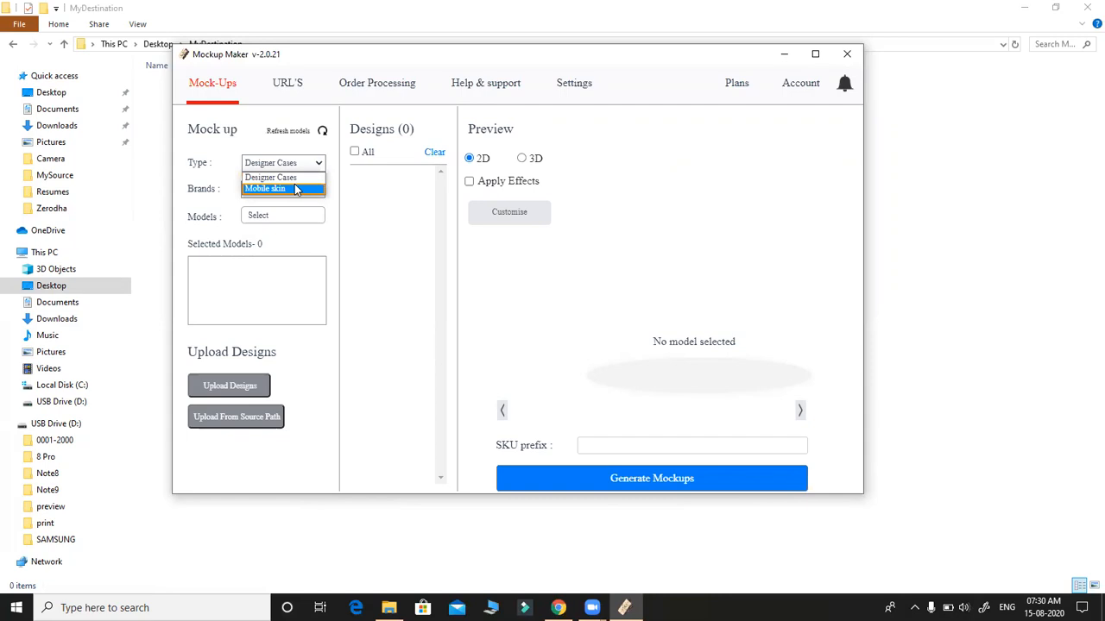
{"action": "left_click", "coordinate": [366, 228]}
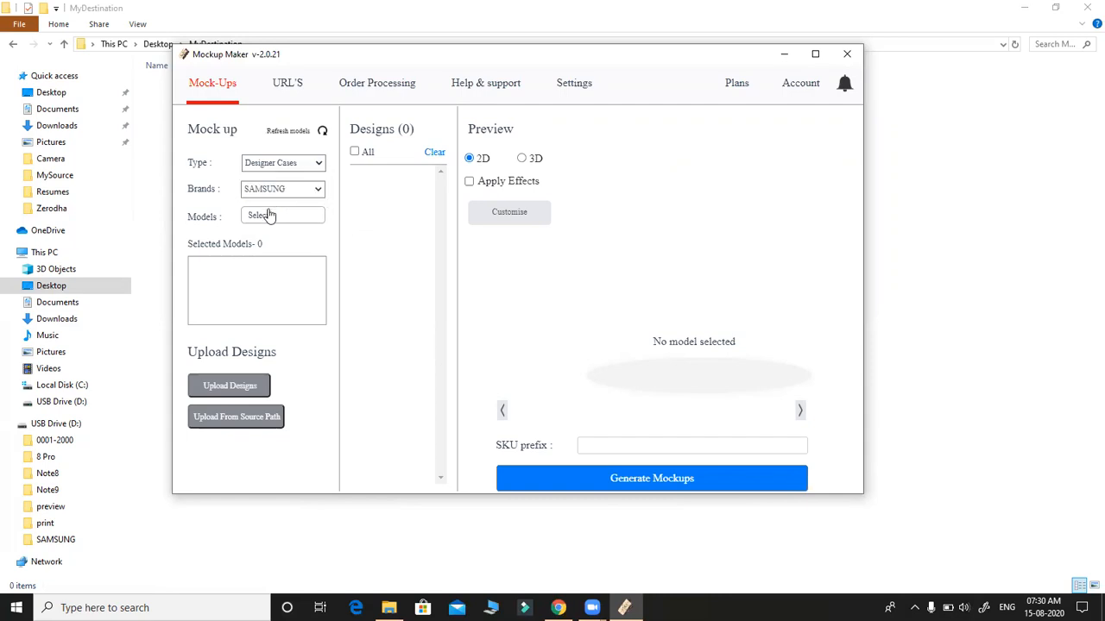
{"action": "left_click", "coordinate": [286, 216]}
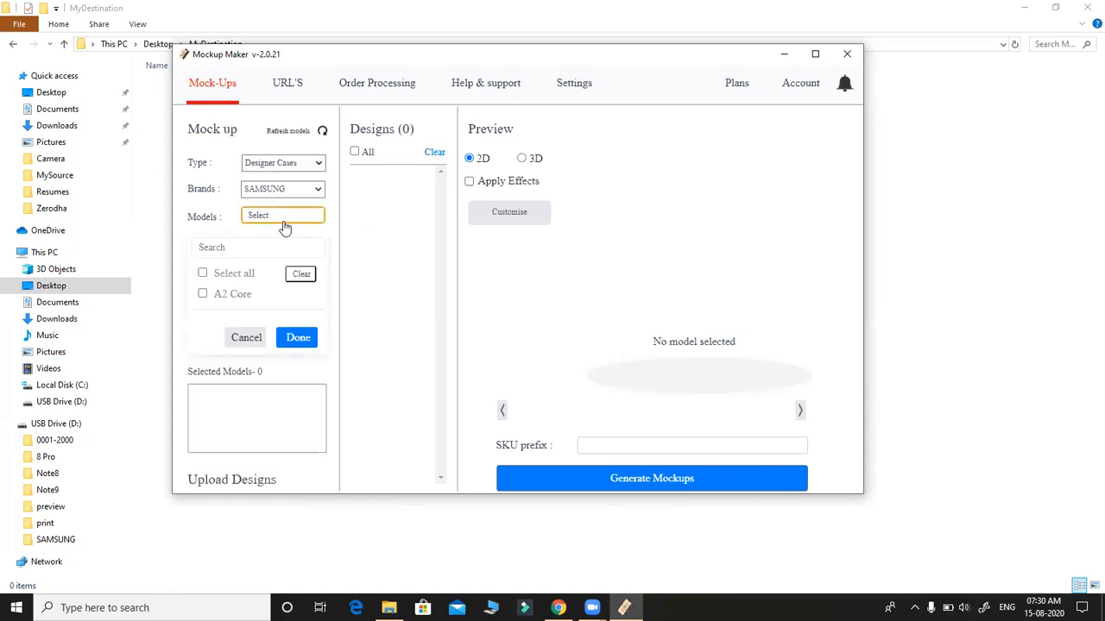
Select A2 Core as the only model and switch the preview to 3D.
{"action": "left_click", "coordinate": [204, 295]}
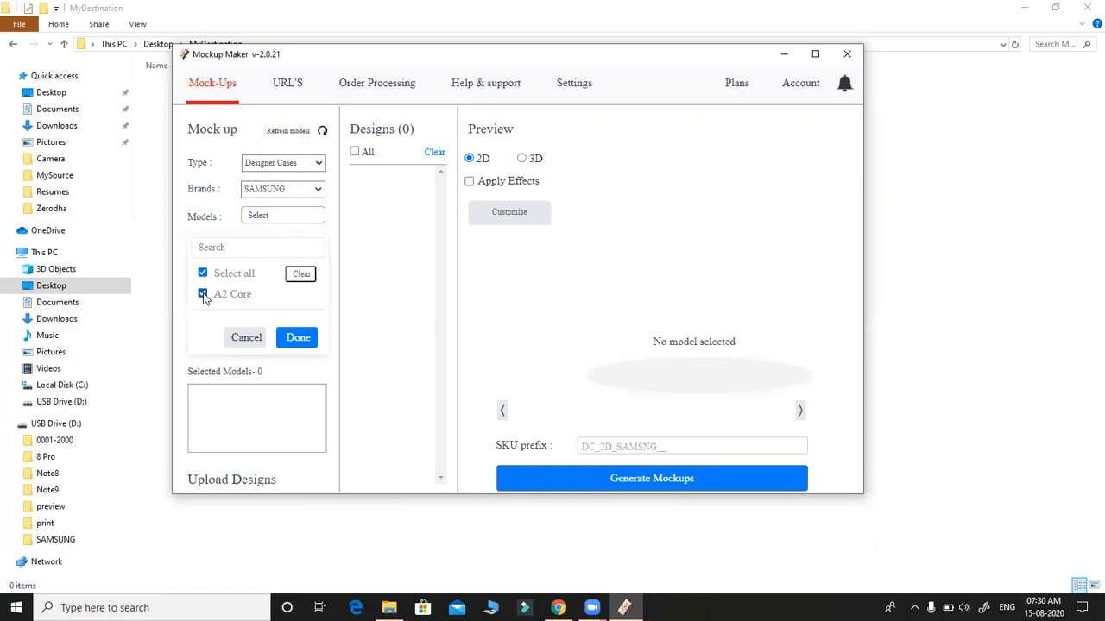
{"action": "left_click", "coordinate": [298, 337]}
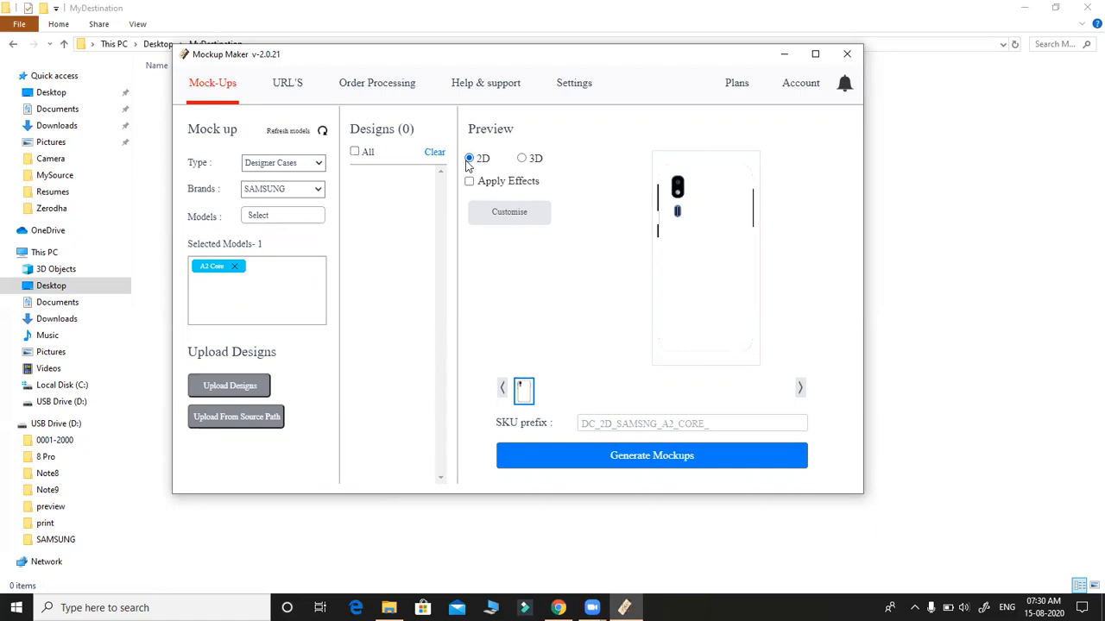
{"action": "left_click", "coordinate": [522, 159]}
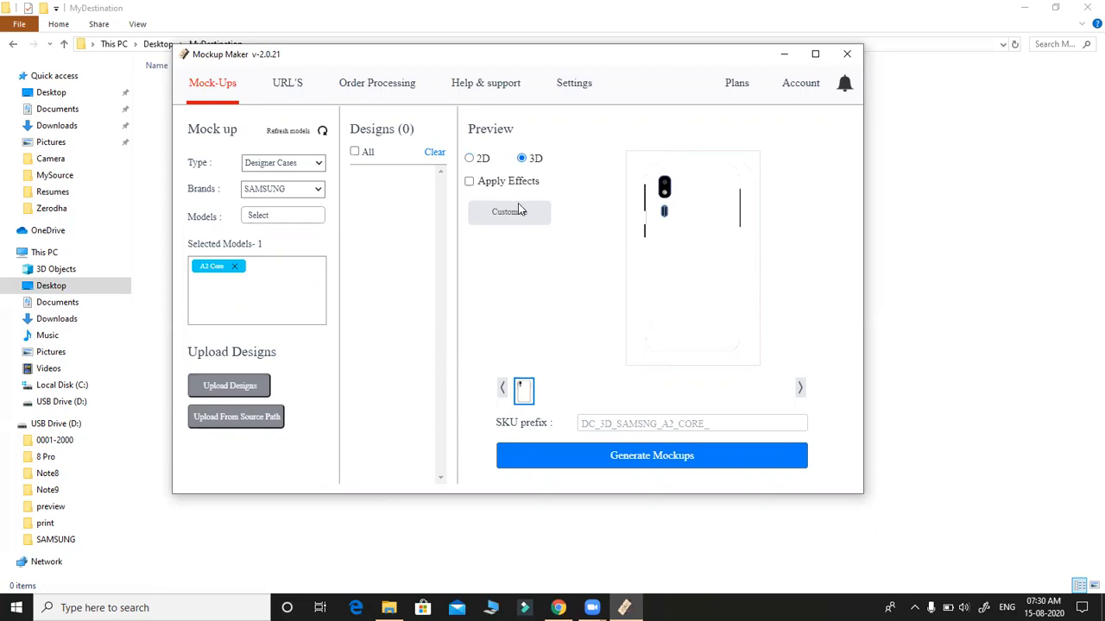
Toggle Apply Effects several times, leaving it on for the 3D A2 Core preview of 0001.jpg.
{"action": "left_click", "coordinate": [470, 182]}
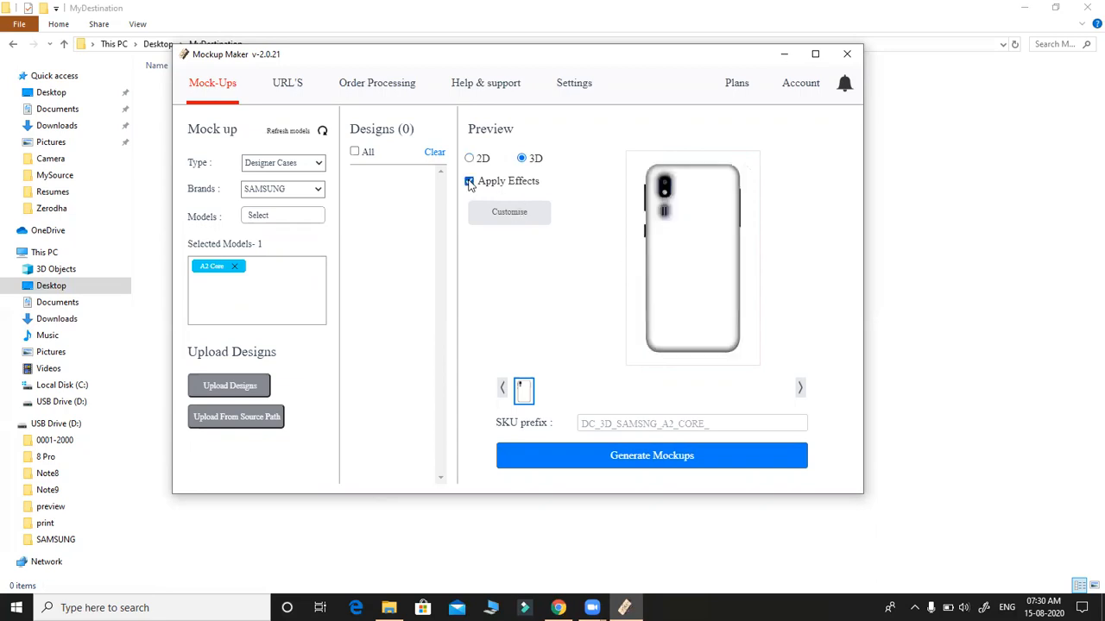
{"action": "left_click", "coordinate": [469, 182]}
{"action": "left_click", "coordinate": [469, 182]}
{"action": "left_click", "coordinate": [470, 182]}
{"action": "left_click", "coordinate": [470, 182]}
{"action": "left_click", "coordinate": [469, 182]}
{"action": "left_click", "coordinate": [469, 182]}
{"action": "left_click", "coordinate": [469, 182]}
{"action": "left_click", "coordinate": [469, 182]}
Try uploading Love.jpg, then load all 23 designs from the source path and tick All.
{"action": "left_click", "coordinate": [240, 418]}
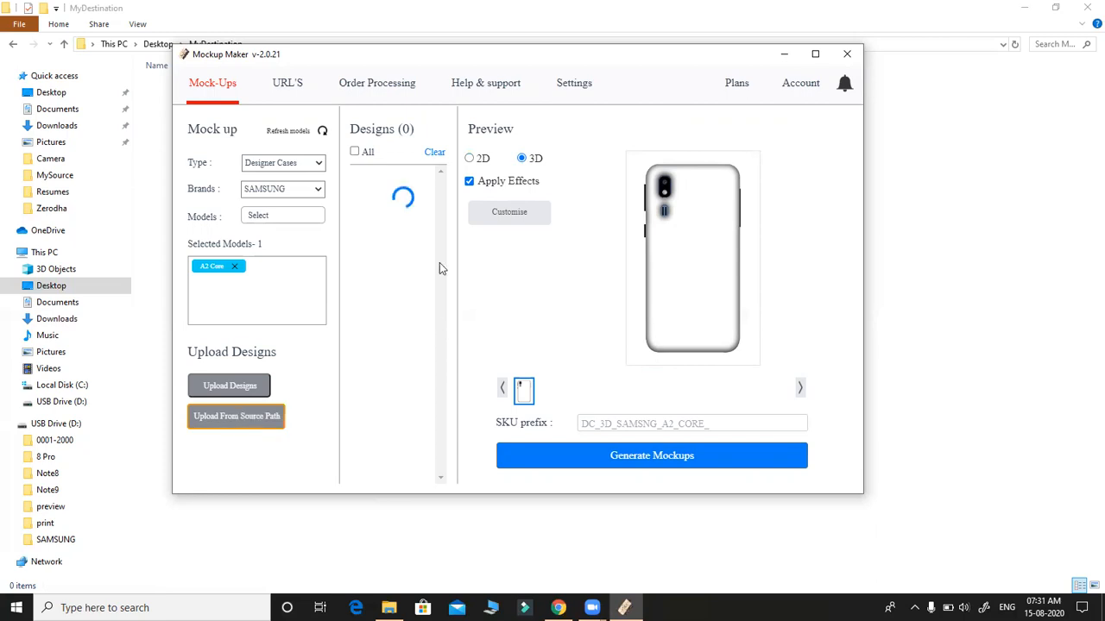
{"action": "left_click", "coordinate": [200, 387]}
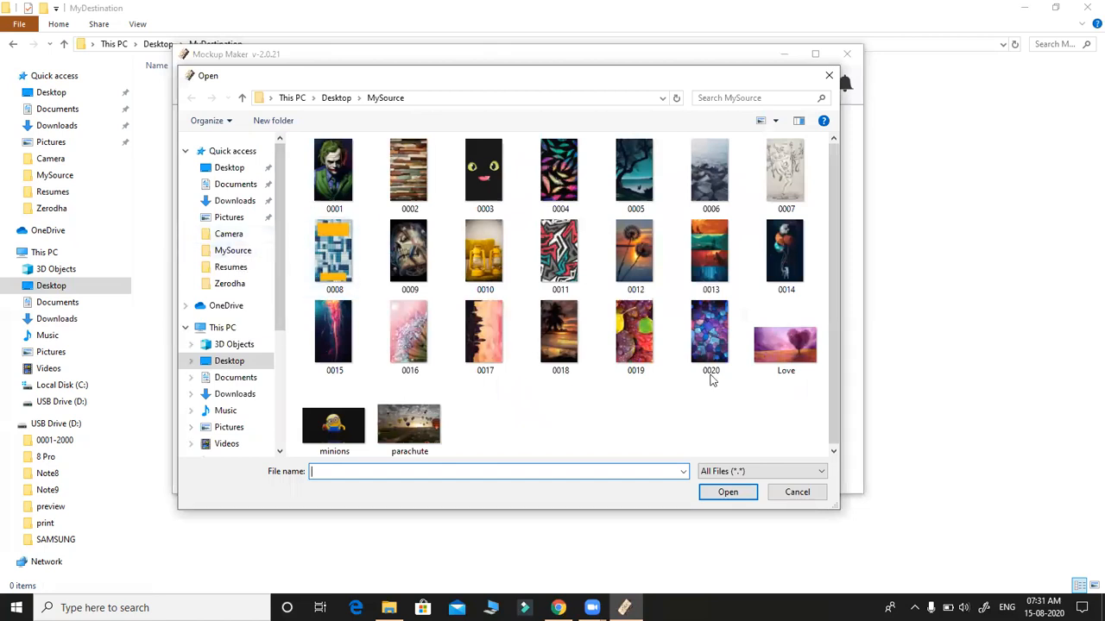
{"action": "left_click", "coordinate": [765, 339]}
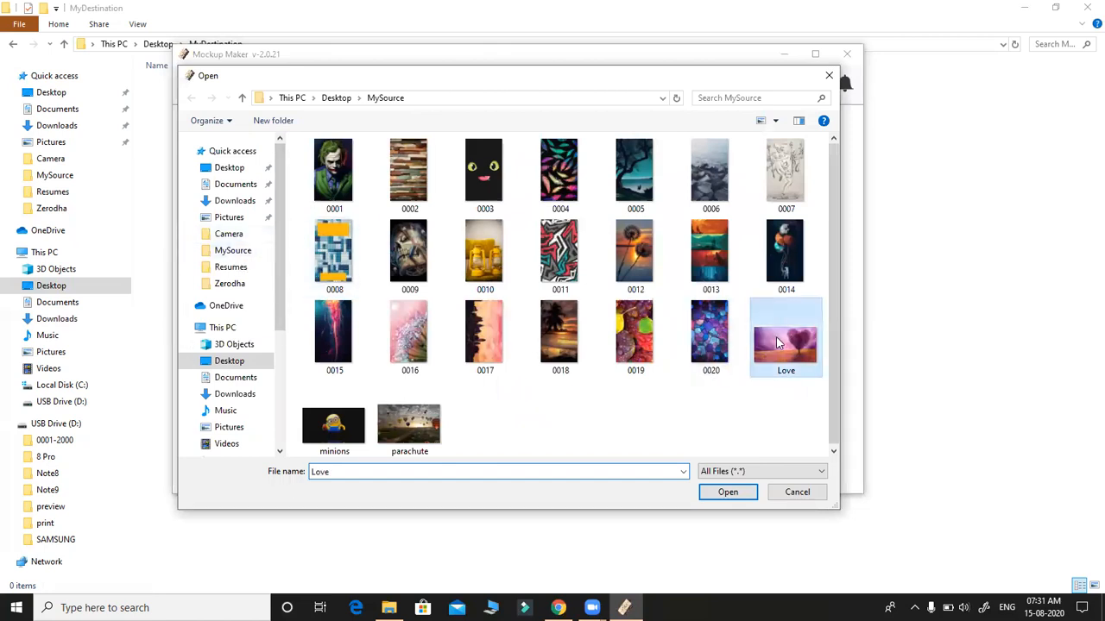
{"action": "left_click", "coordinate": [738, 492]}
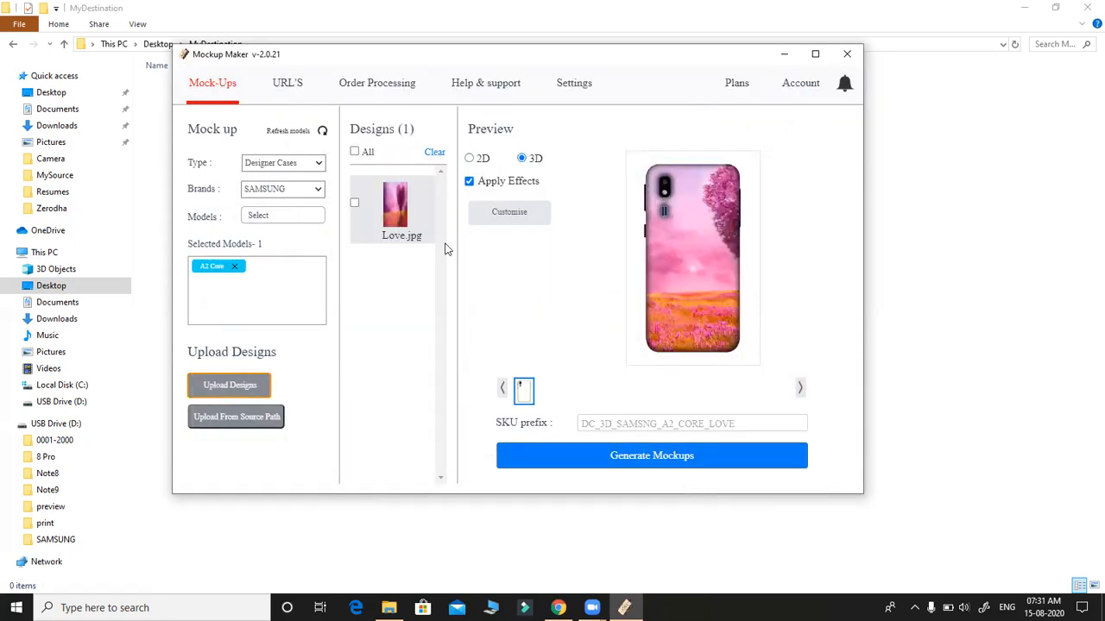
{"action": "left_click", "coordinate": [246, 417]}
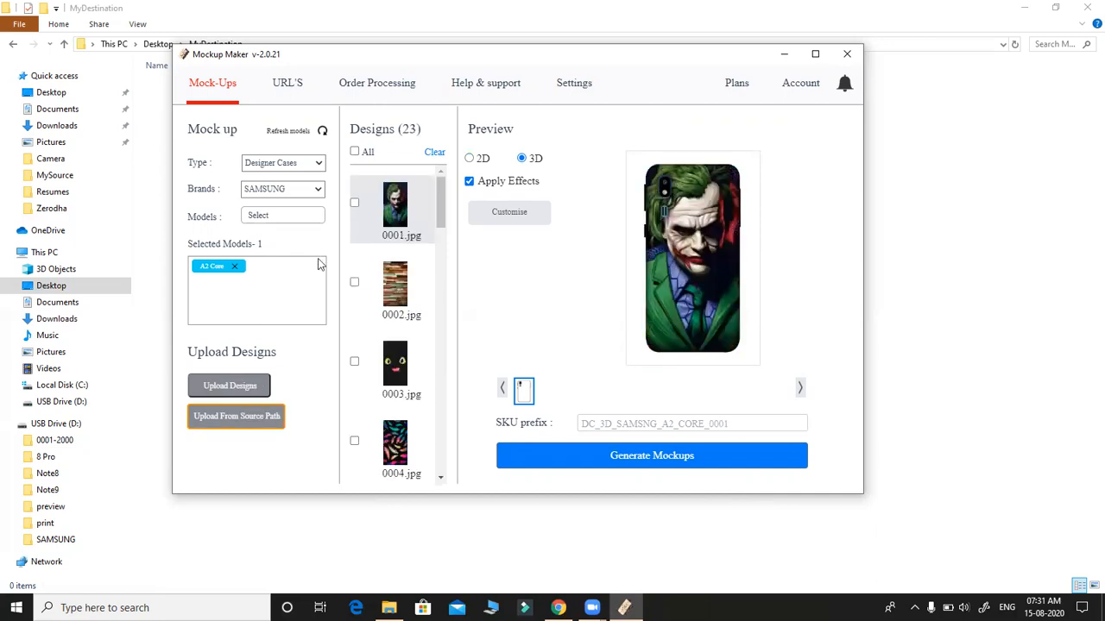
{"action": "left_click", "coordinate": [355, 152]}
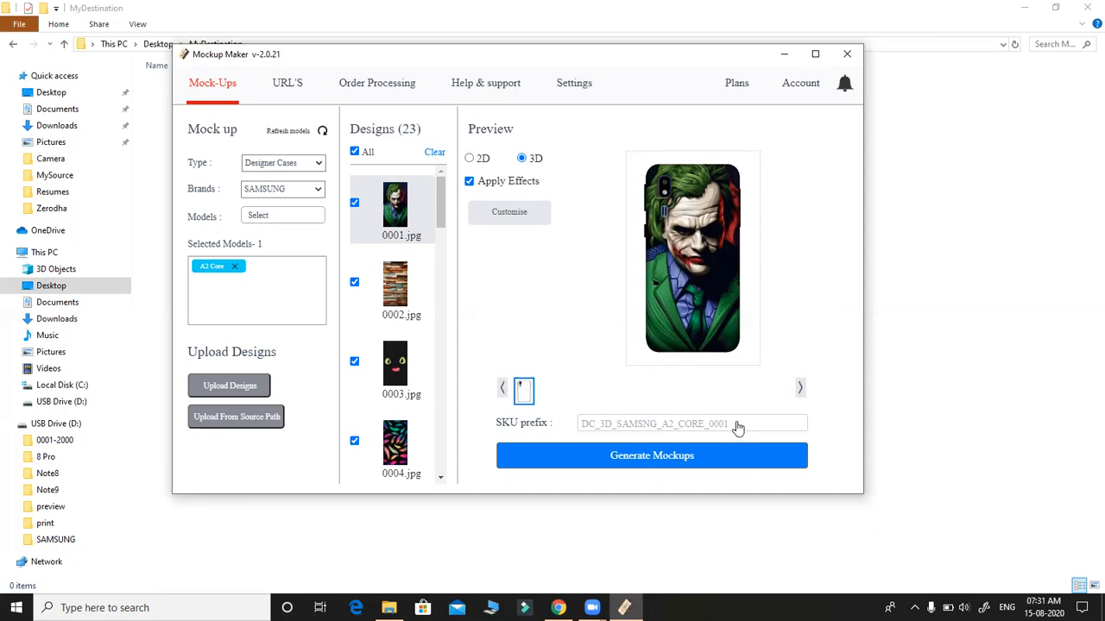
Generate mockups for all 23 selected designs, then switch to the MyDestination folder window.
{"action": "left_click", "coordinate": [672, 460]}
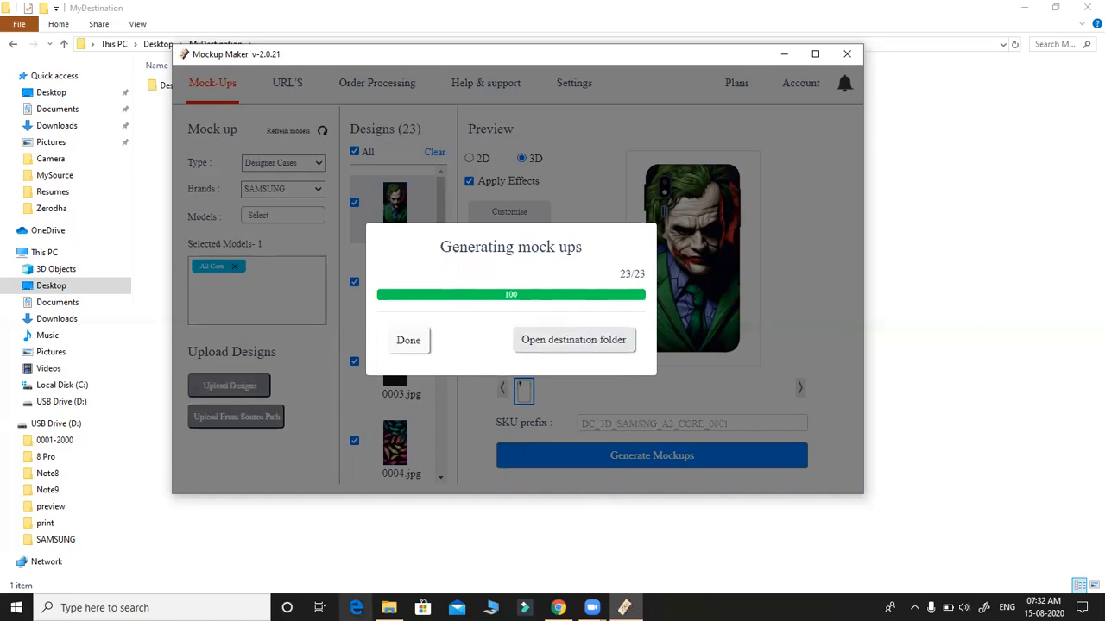
{"action": "left_click", "coordinate": [389, 608]}
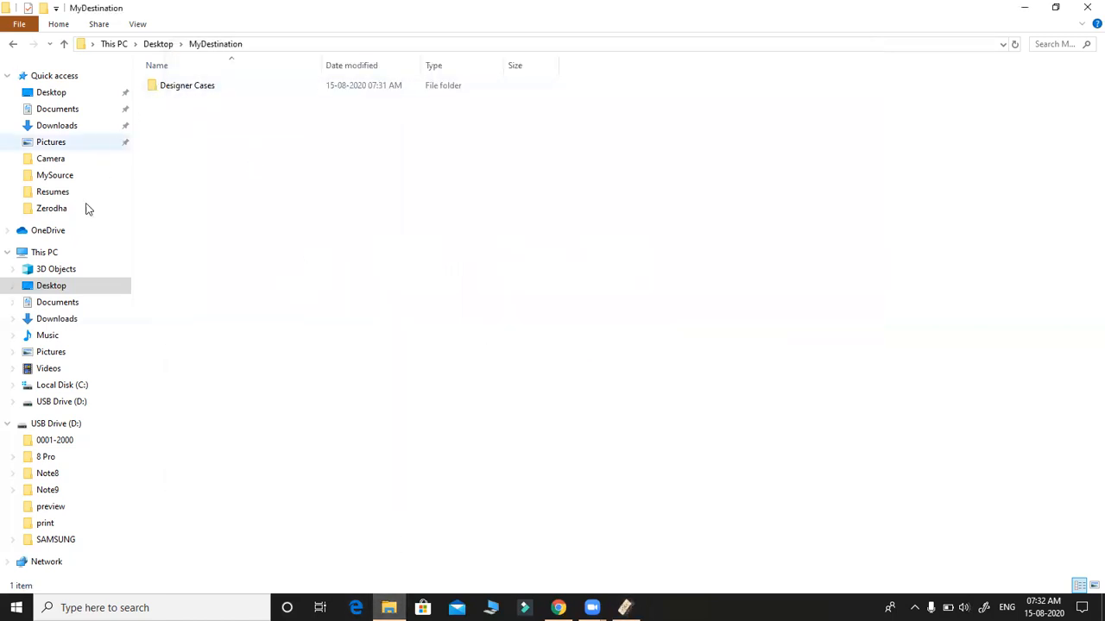
Open Designer Cases > 3D > SAMSUNG > A2 Core > print to check its 23 PNGs, then go back.
{"action": "double_click", "coordinate": [186, 89]}
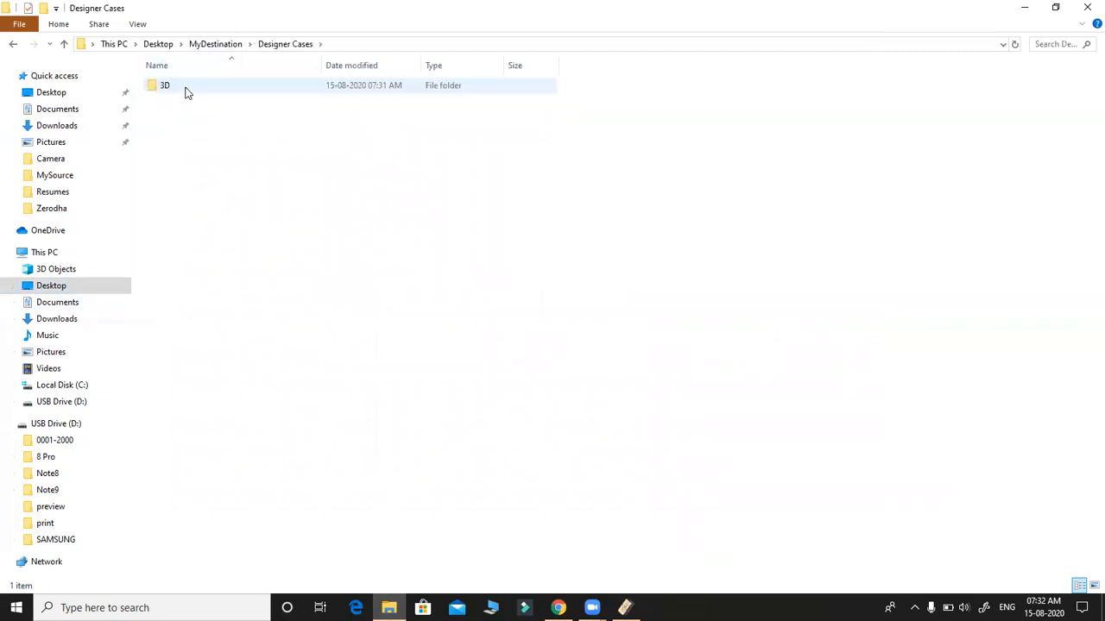
{"action": "double_click", "coordinate": [187, 90]}
{"action": "double_click", "coordinate": [187, 89]}
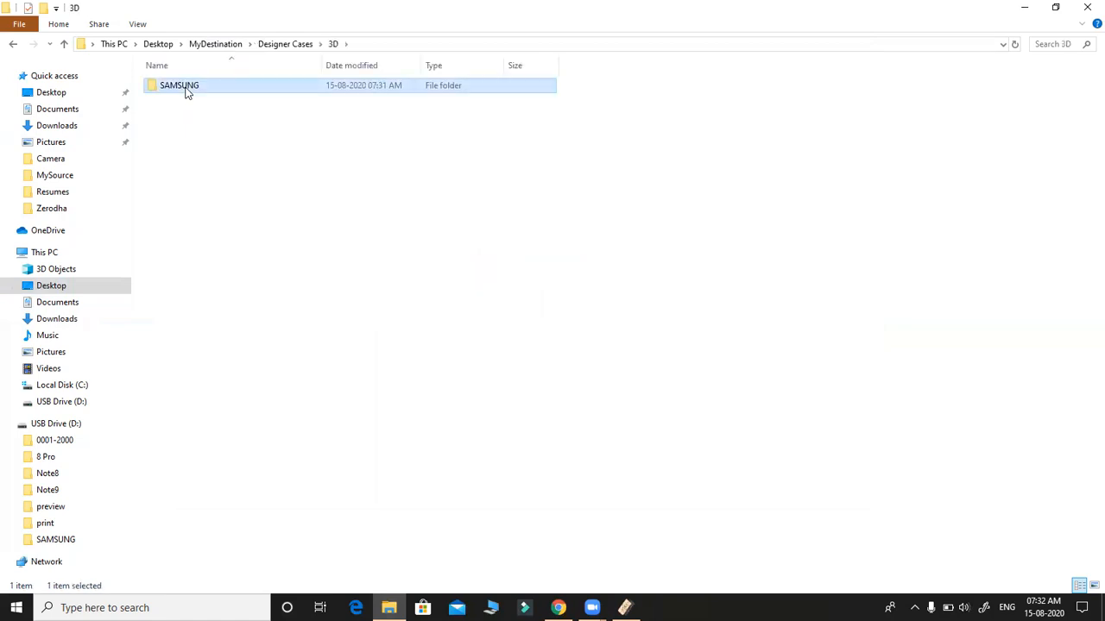
{"action": "double_click", "coordinate": [187, 90]}
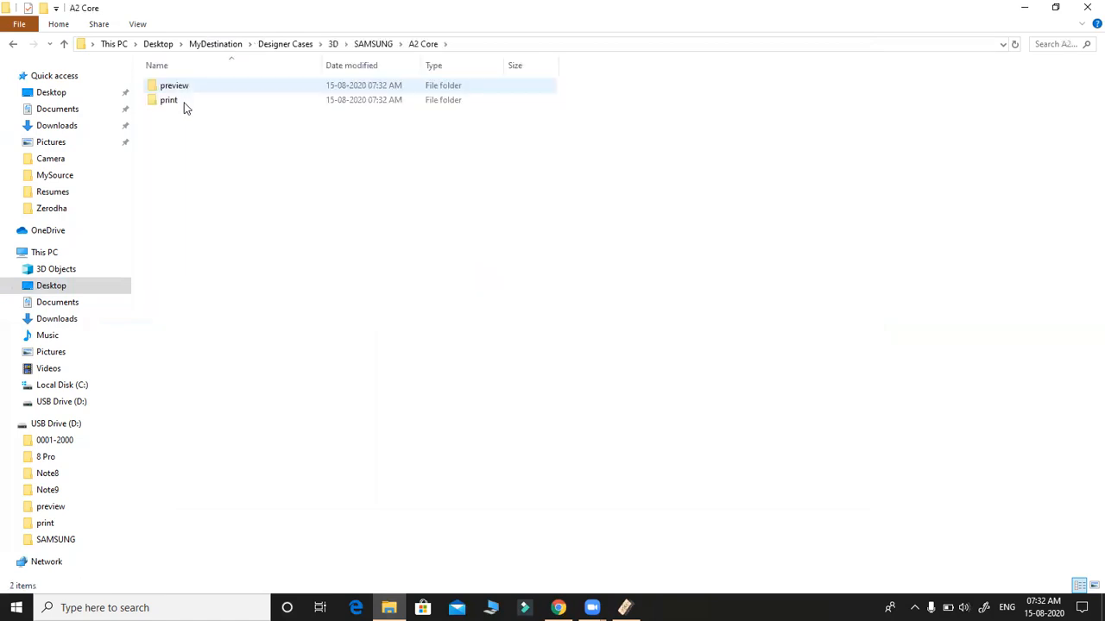
{"action": "double_click", "coordinate": [182, 103]}
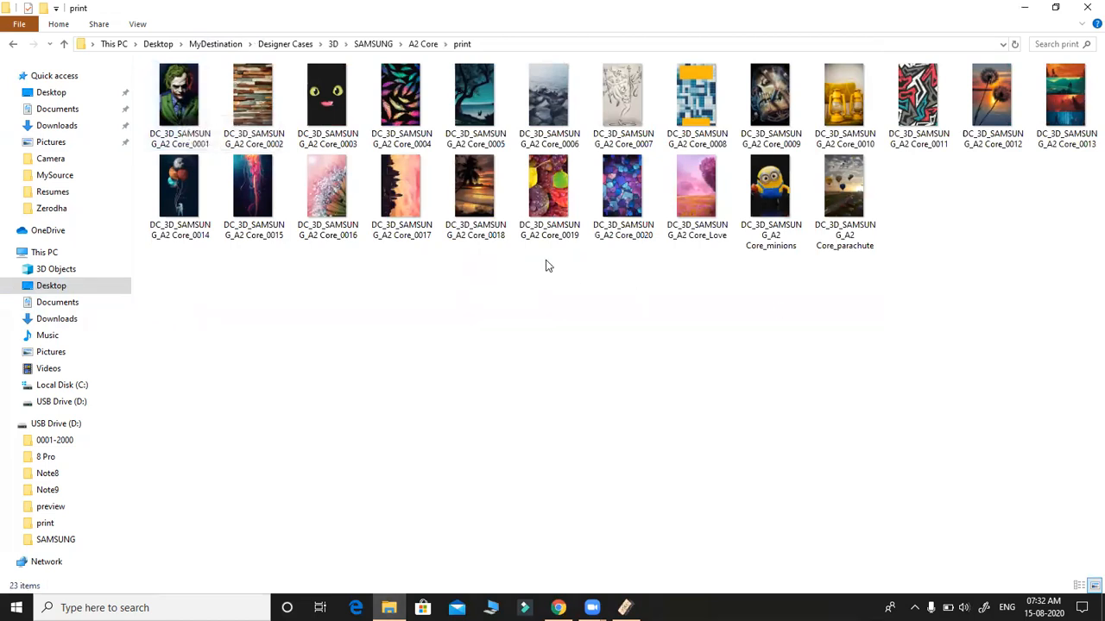
{"action": "left_click", "coordinate": [13, 45]}
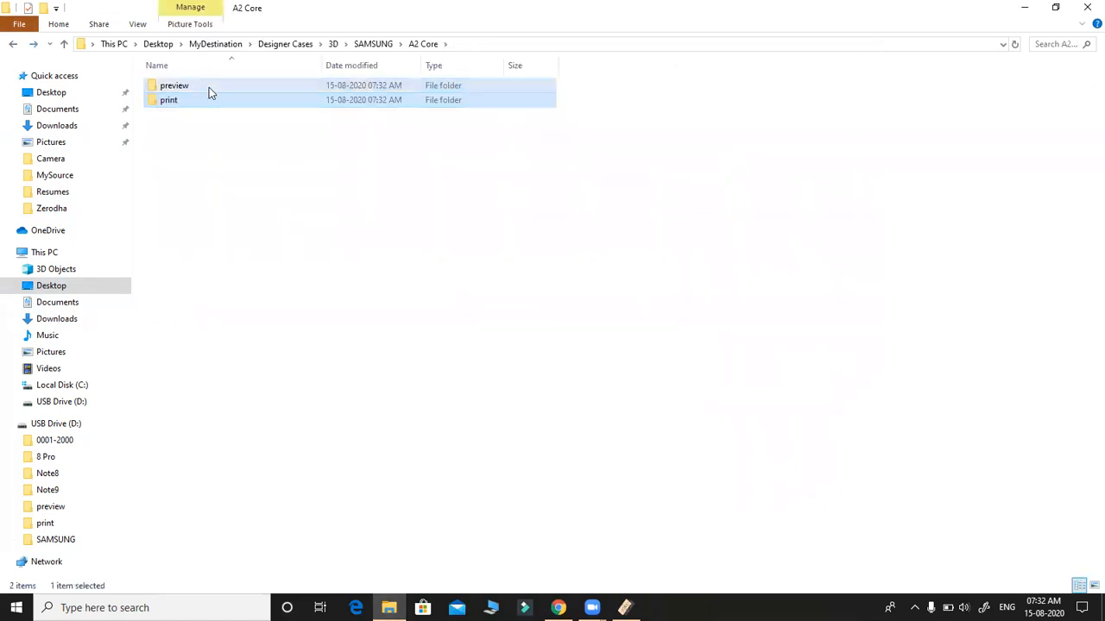
Open the preview folder and browse the mockups in Photos, from feathers to skull.
{"action": "double_click", "coordinate": [209, 87]}
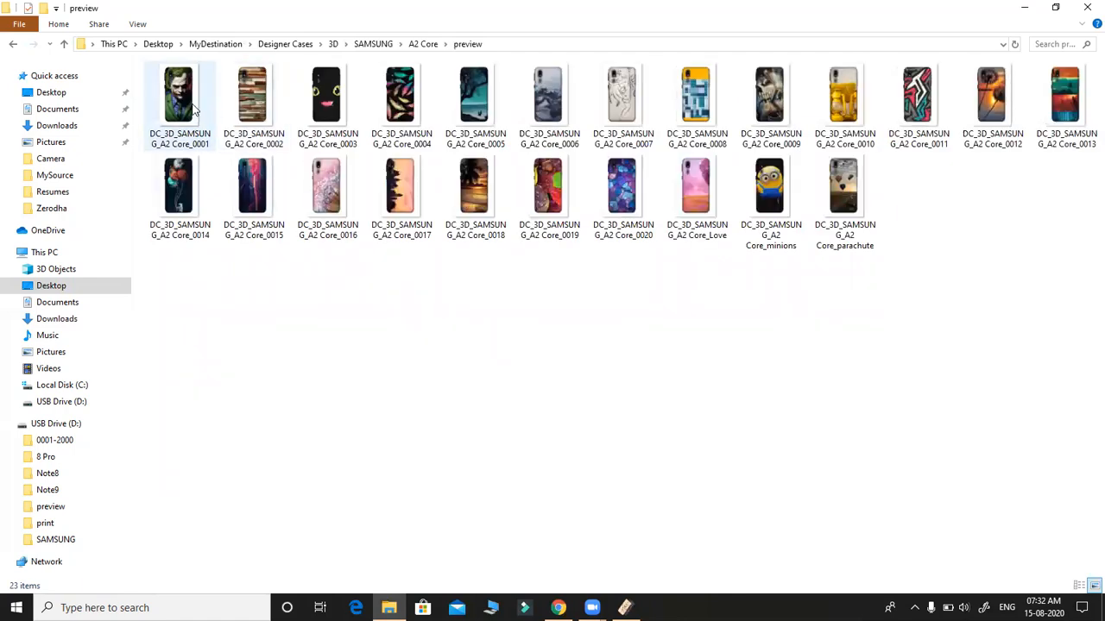
{"action": "left_click", "coordinate": [193, 110]}
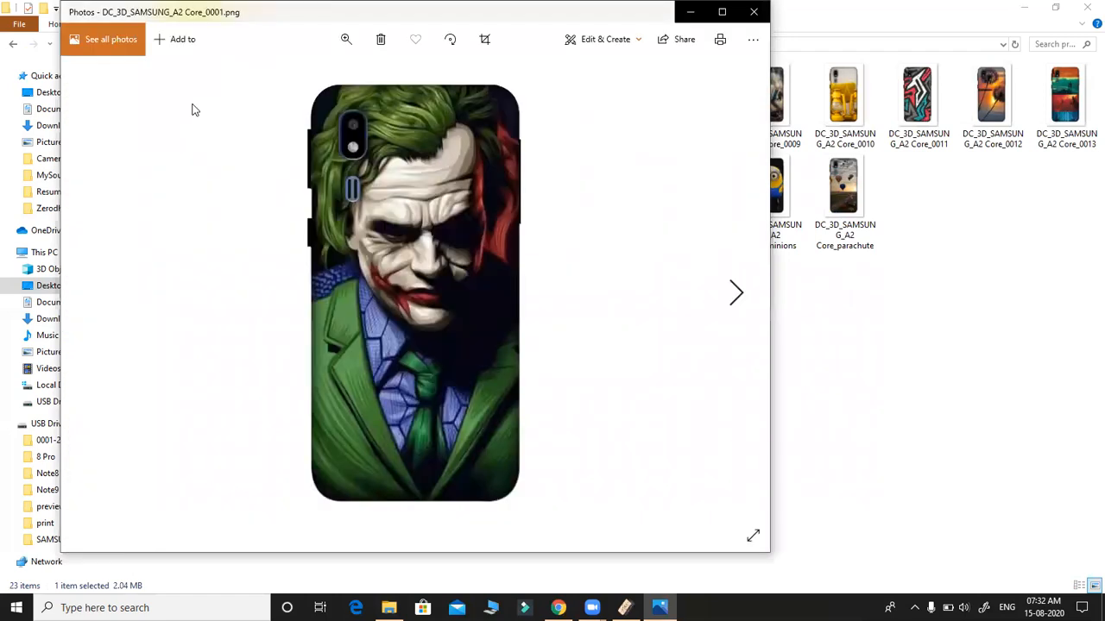
{"action": "key", "text": "Right"}
{"action": "key", "text": "Right"}
{"action": "key", "text": "Right"}
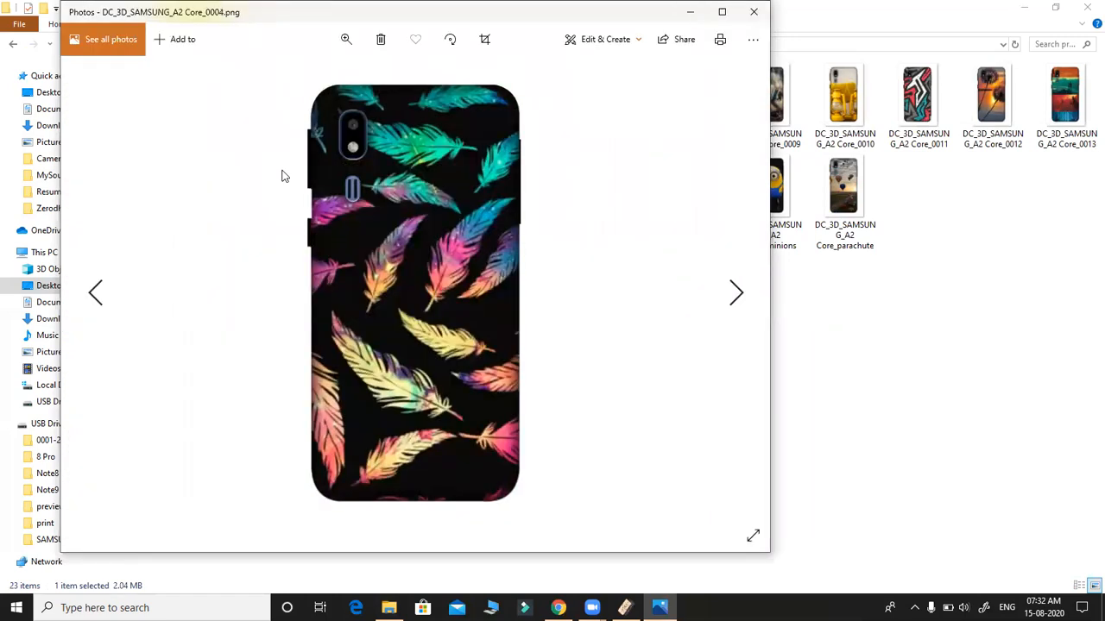
{"action": "key", "text": "Right"}
{"action": "key", "text": "Right"}
{"action": "key", "text": "Right"}
{"action": "key", "text": "Right"}
{"action": "key", "text": "Right"}
{"action": "key", "text": "Right"}
{"action": "key", "text": "Right"}
{"action": "key", "text": "Right"}
{"action": "key", "text": "Right"}
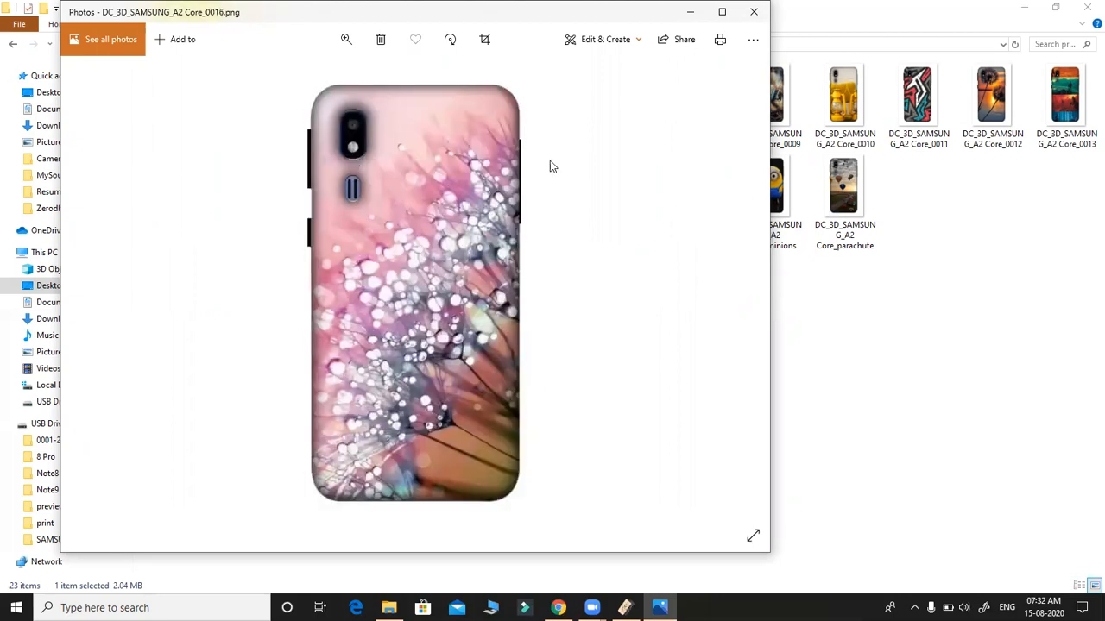
{"action": "left_click", "coordinate": [736, 26]}
Select the Core_Love mockup, open it in Photos, and return to the preview folder.
{"action": "left_click", "coordinate": [356, 329]}
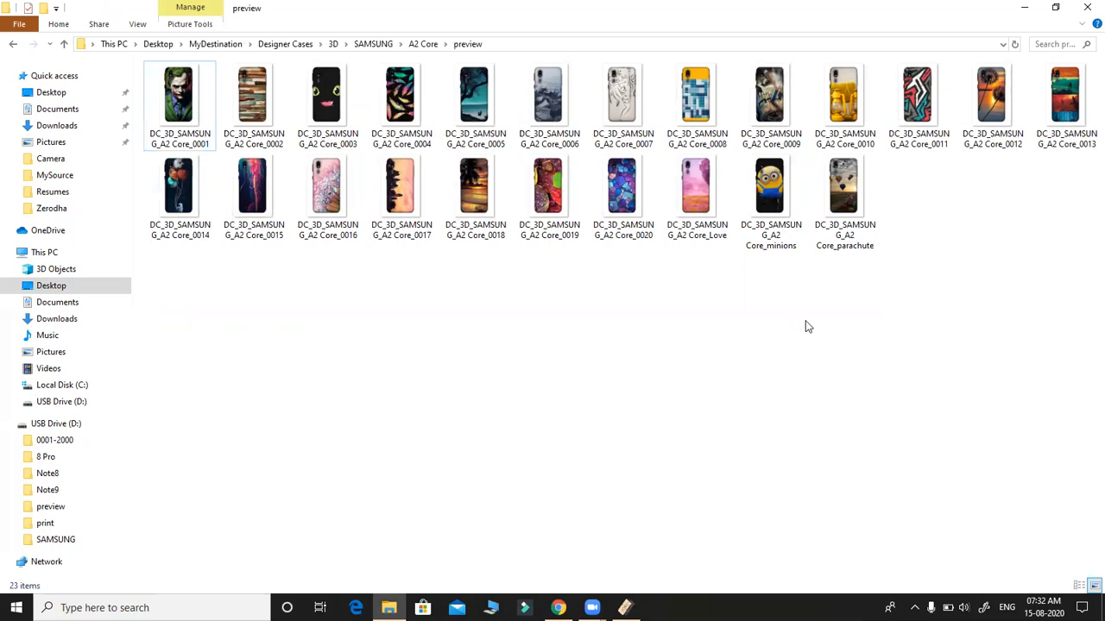
{"action": "left_click_drag", "start_coordinate": [916, 200], "coordinate": [677, 192]}
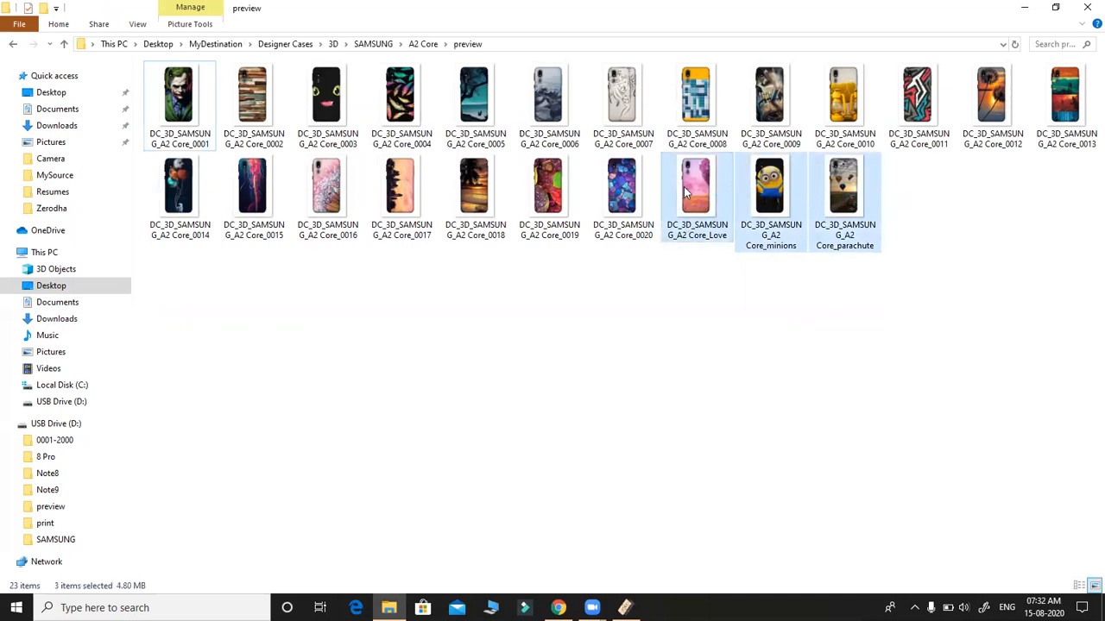
{"action": "left_click", "coordinate": [697, 198]}
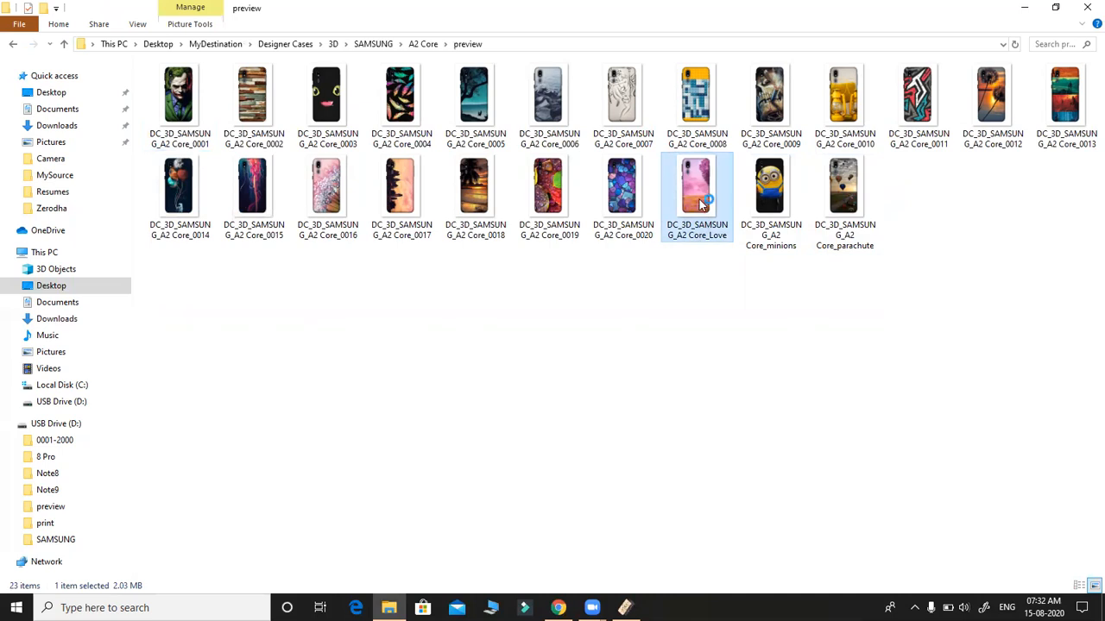
{"action": "double_click", "coordinate": [700, 203]}
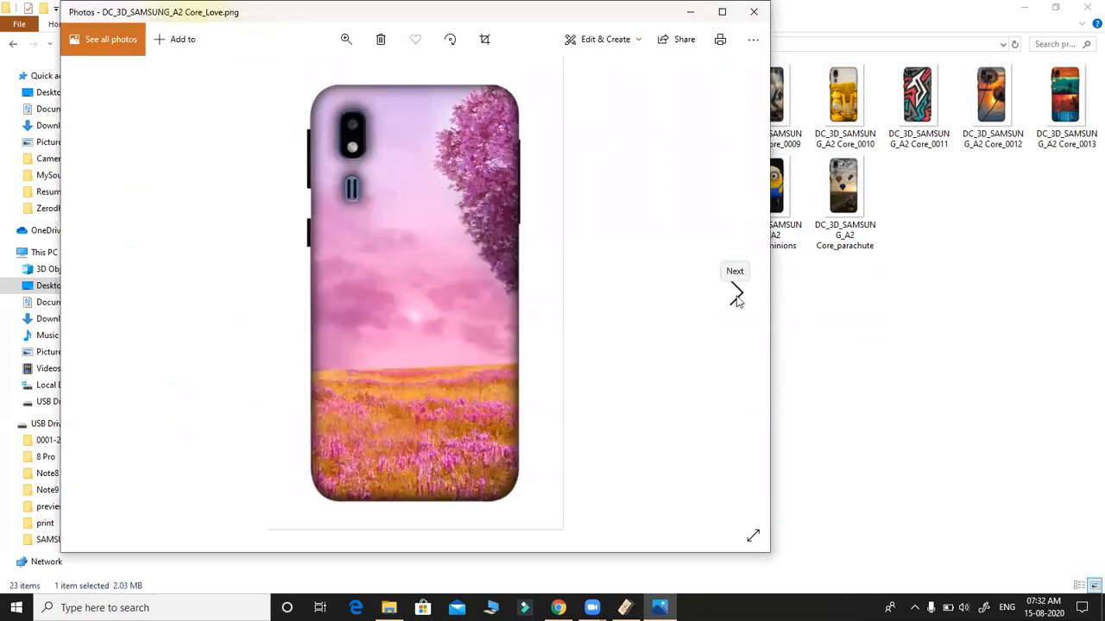
{"action": "left_click", "coordinate": [892, 320]}
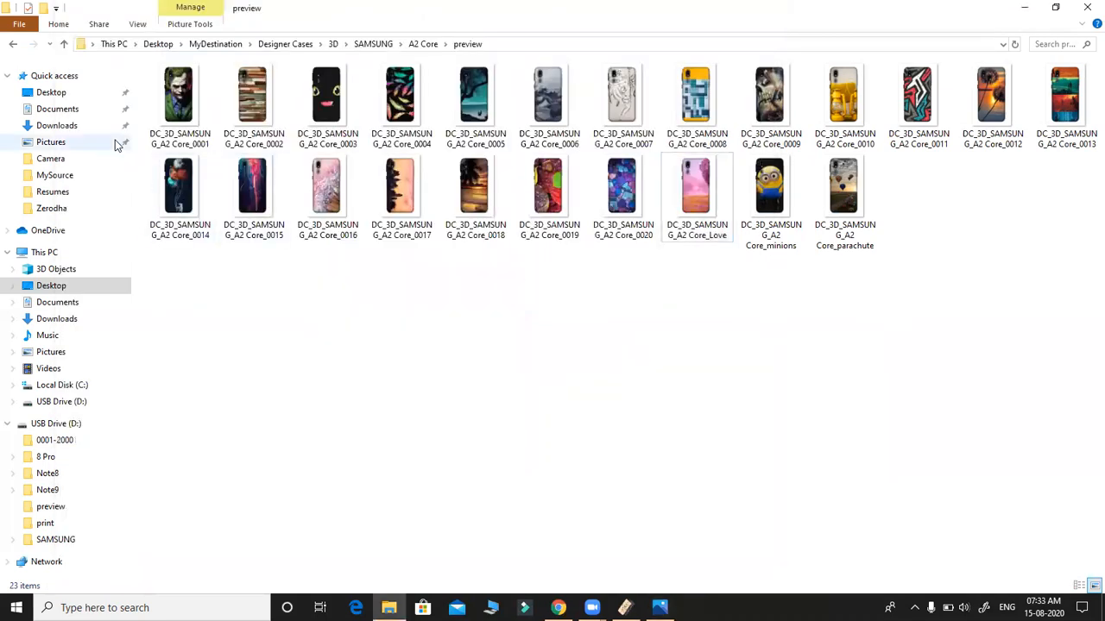
Open Desktop > MySource and bring the Love mockup viewer up beside the source thumbnails.
{"action": "left_click", "coordinate": [52, 92]}
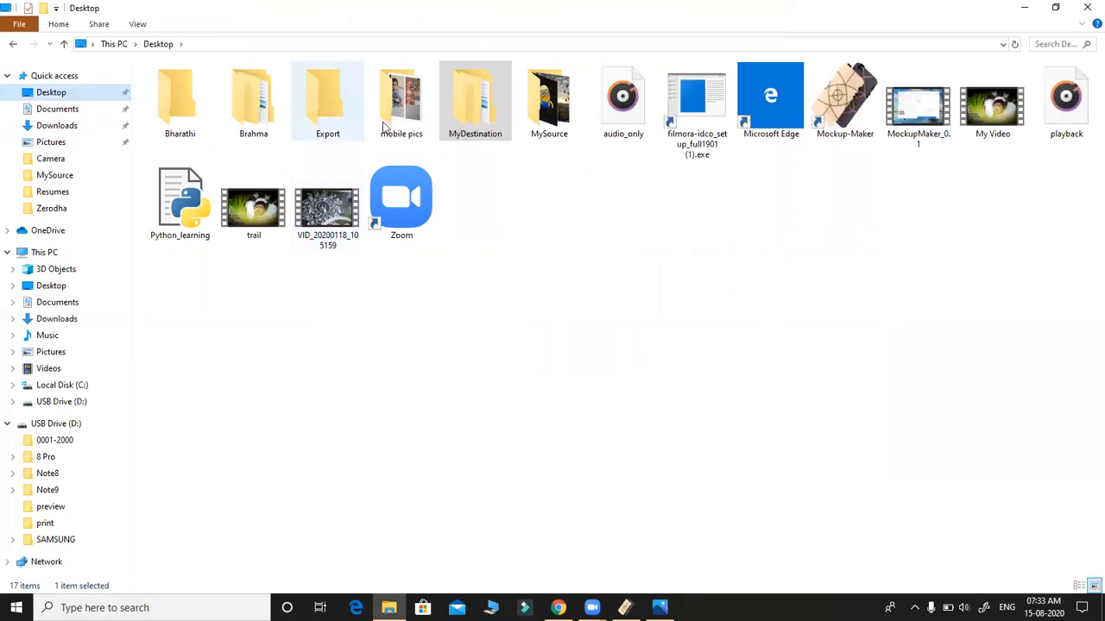
{"action": "double_click", "coordinate": [549, 102]}
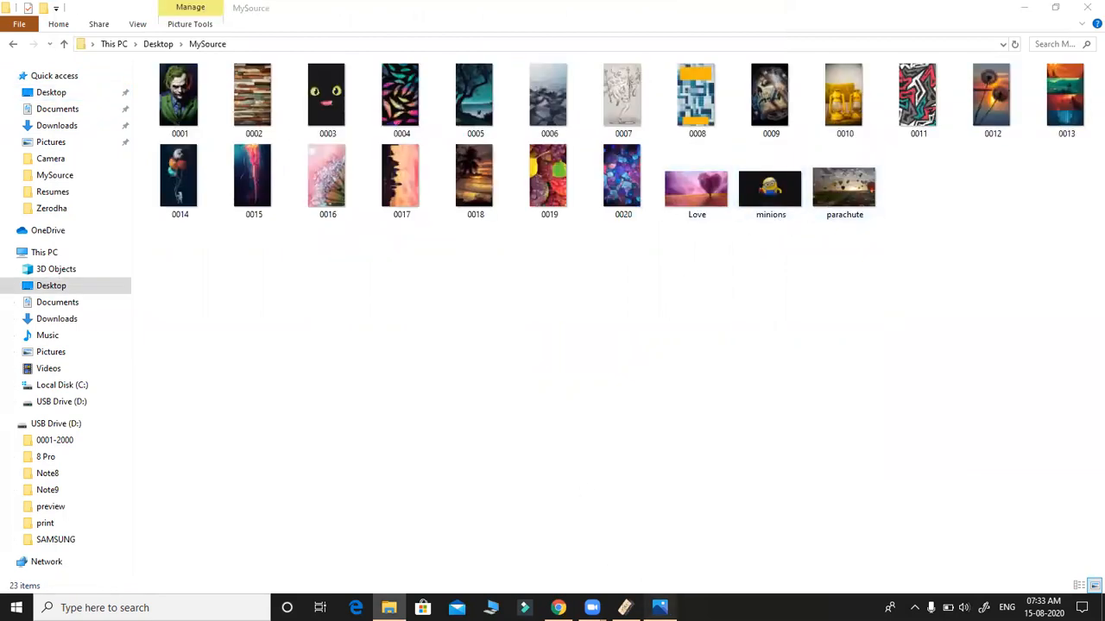
{"action": "left_click", "coordinate": [659, 607]}
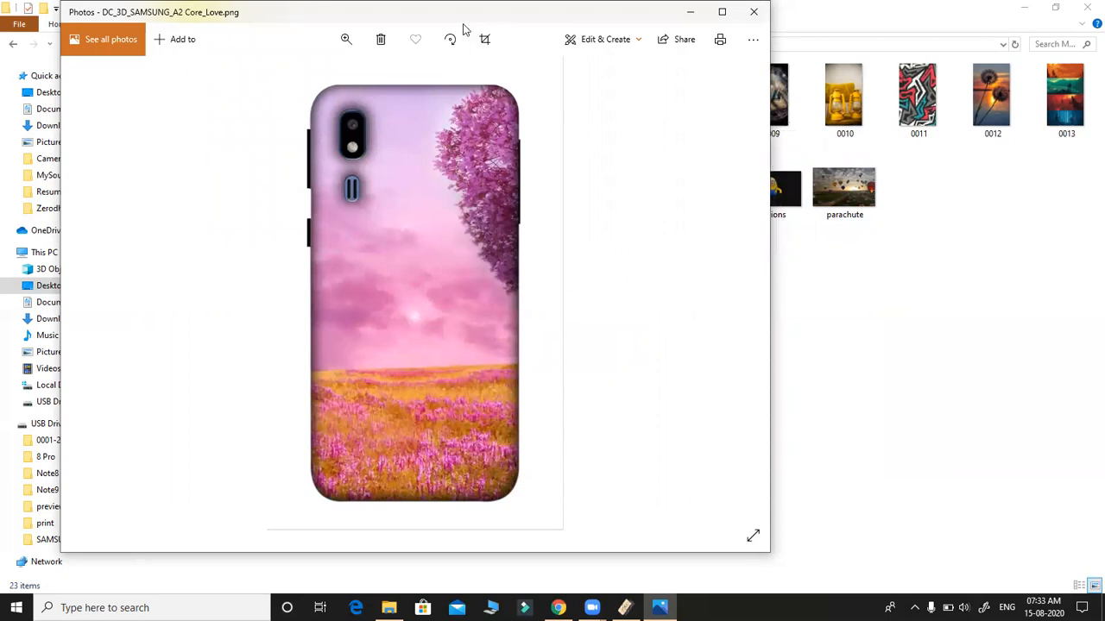
{"action": "left_click_drag", "start_coordinate": [463, 29], "coordinate": [293, 85]}
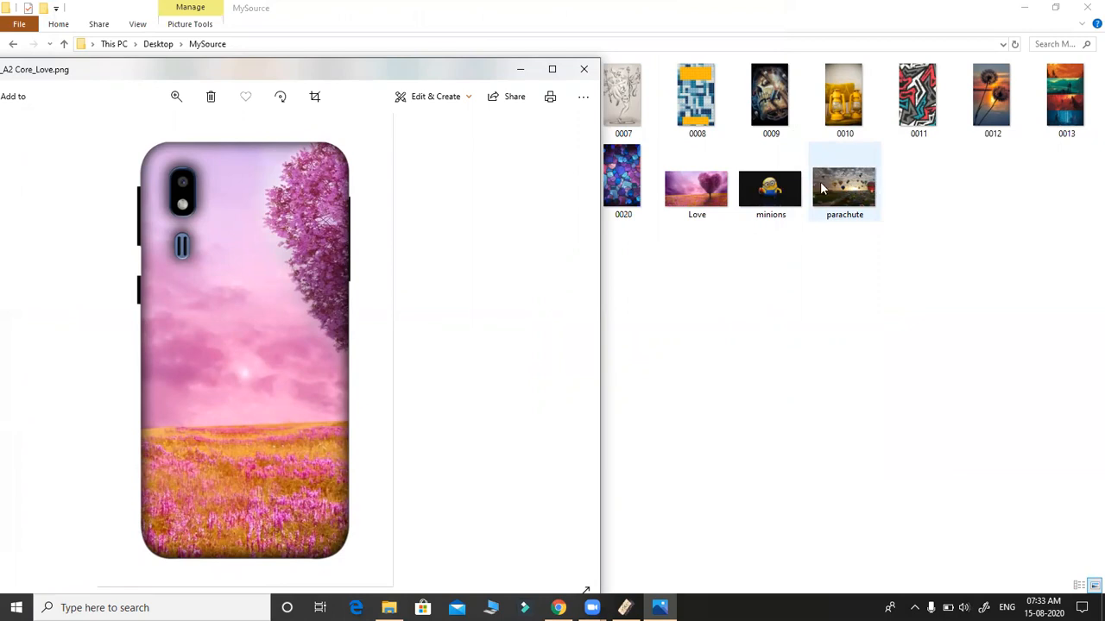
Compare the Love, minions and parachute mockups against their sources, then close Photos.
{"action": "key", "text": "Right"}
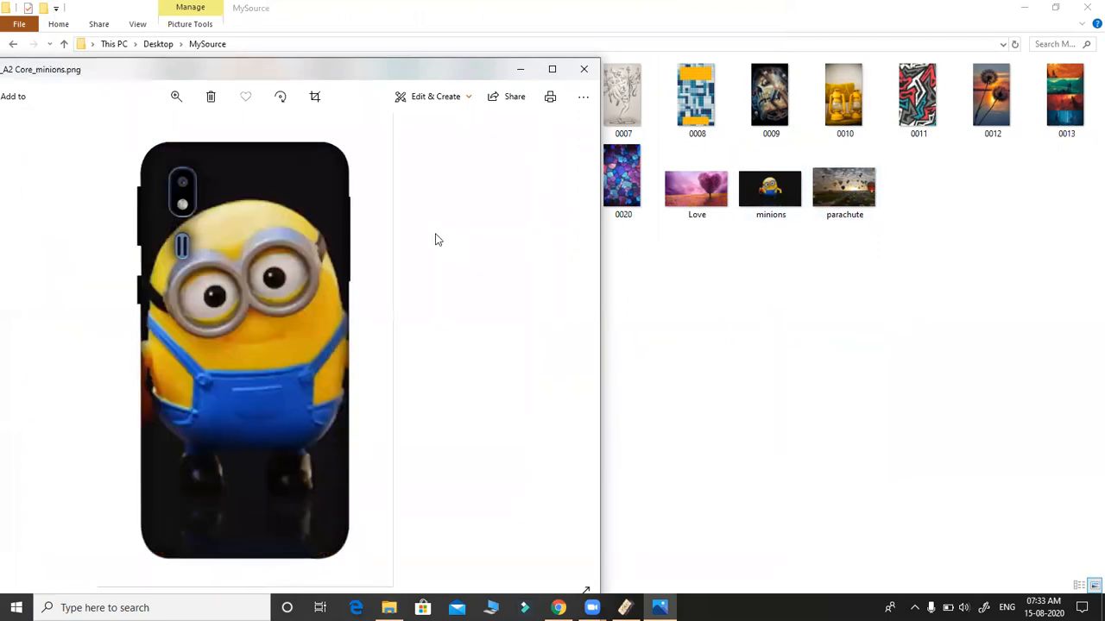
{"action": "key", "text": "Right"}
{"action": "key", "text": "Left"}
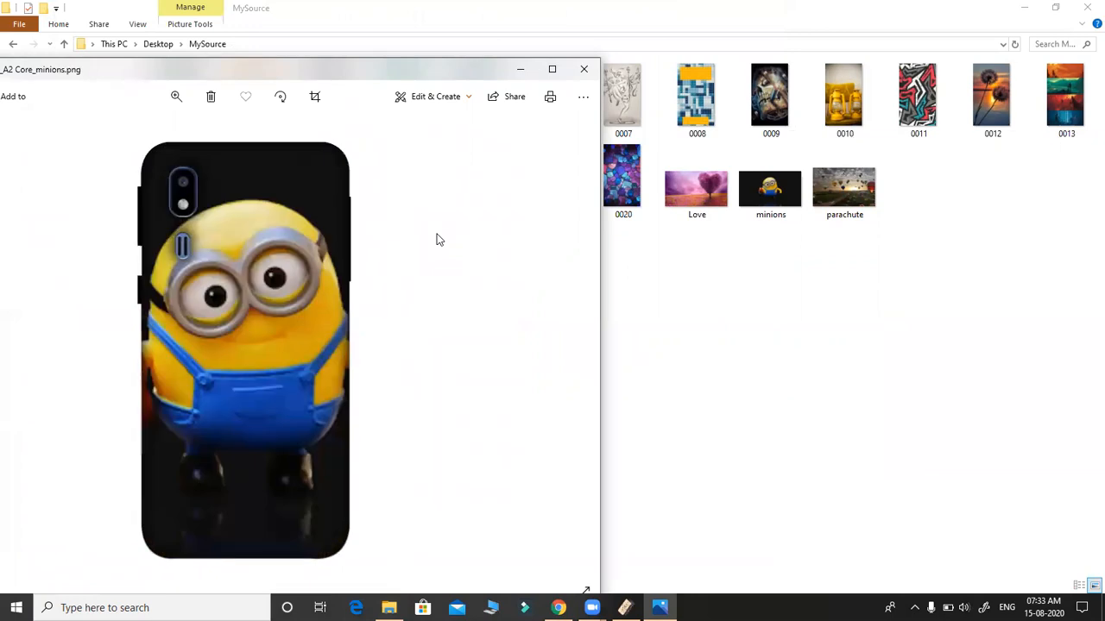
{"action": "key", "text": "Left"}
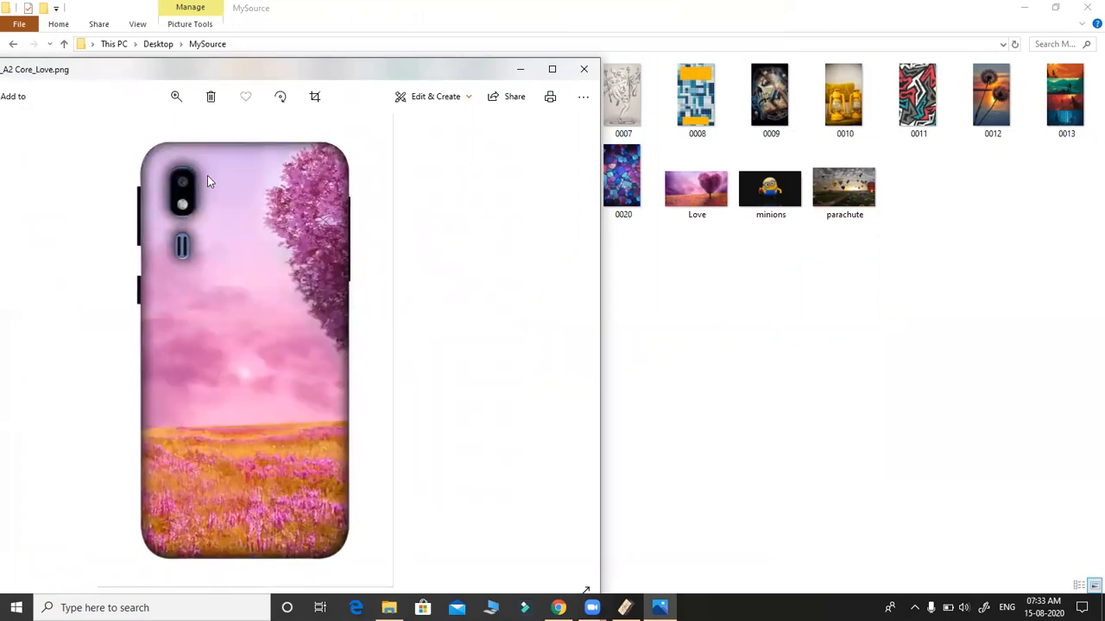
{"action": "left_click_drag", "start_coordinate": [507, 76], "coordinate": [914, 95]}
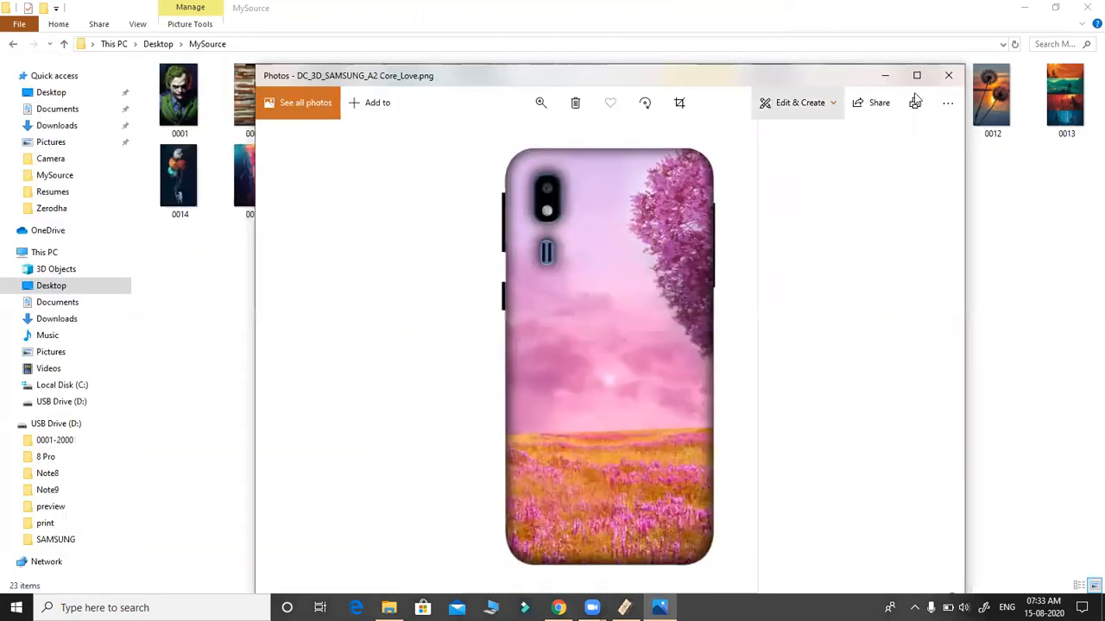
{"action": "left_click", "coordinate": [948, 75]}
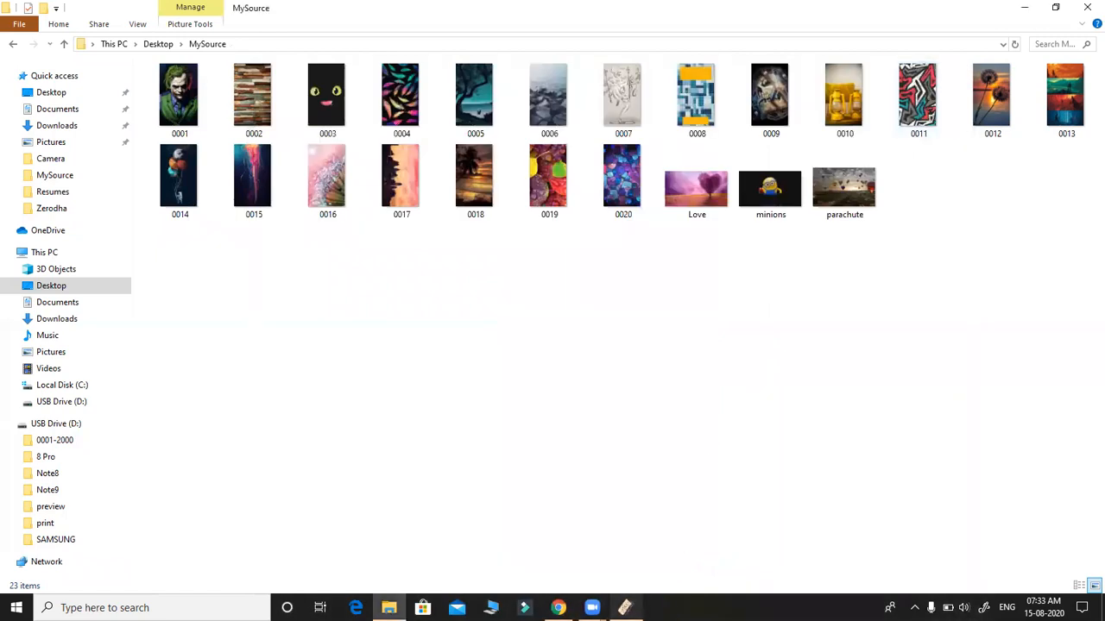
In Mockup Maker, dismiss the finished-generation notice and select Love.jpg for previewing.
{"action": "left_click", "coordinate": [627, 607]}
{"action": "left_click", "coordinate": [416, 344]}
{"action": "scroll", "coordinate": [406, 368], "scroll_direction": "down", "scroll_amount": 15}
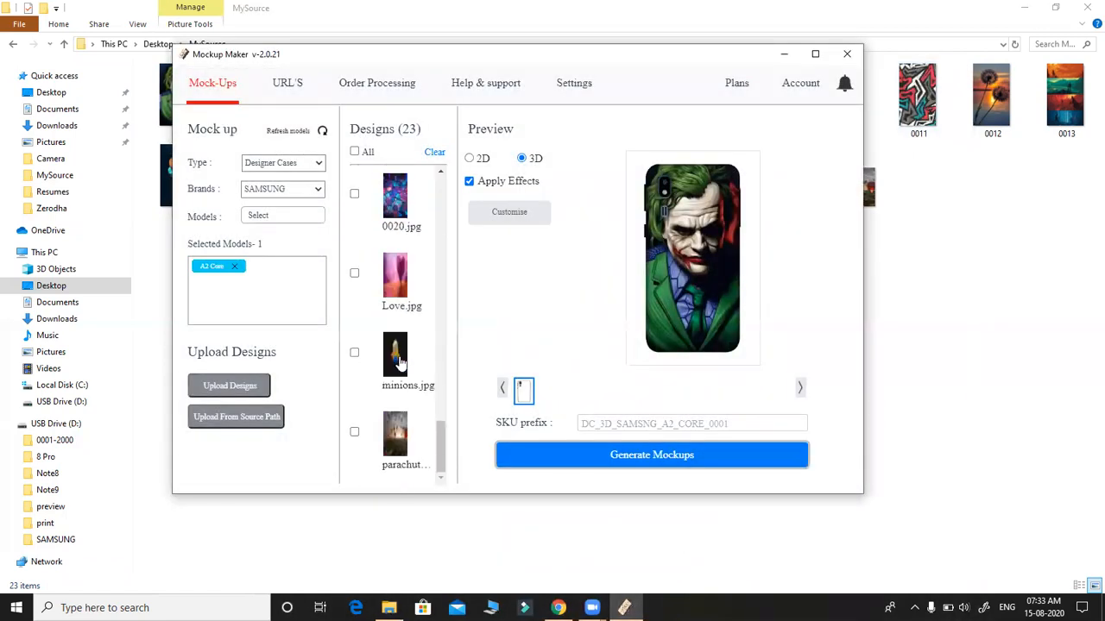
{"action": "left_click", "coordinate": [391, 282]}
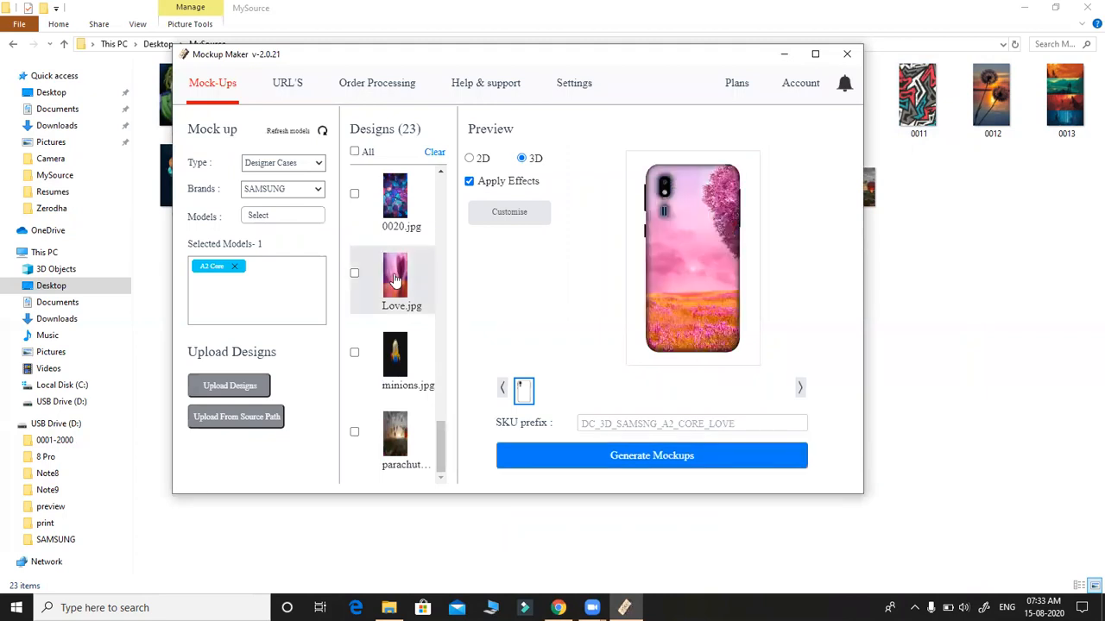
Customise the Love design, drag the heart tree to the case centre, and wrap it again.
{"action": "left_click", "coordinate": [505, 215]}
{"action": "left_click_drag", "start_coordinate": [460, 266], "coordinate": [383, 266]}
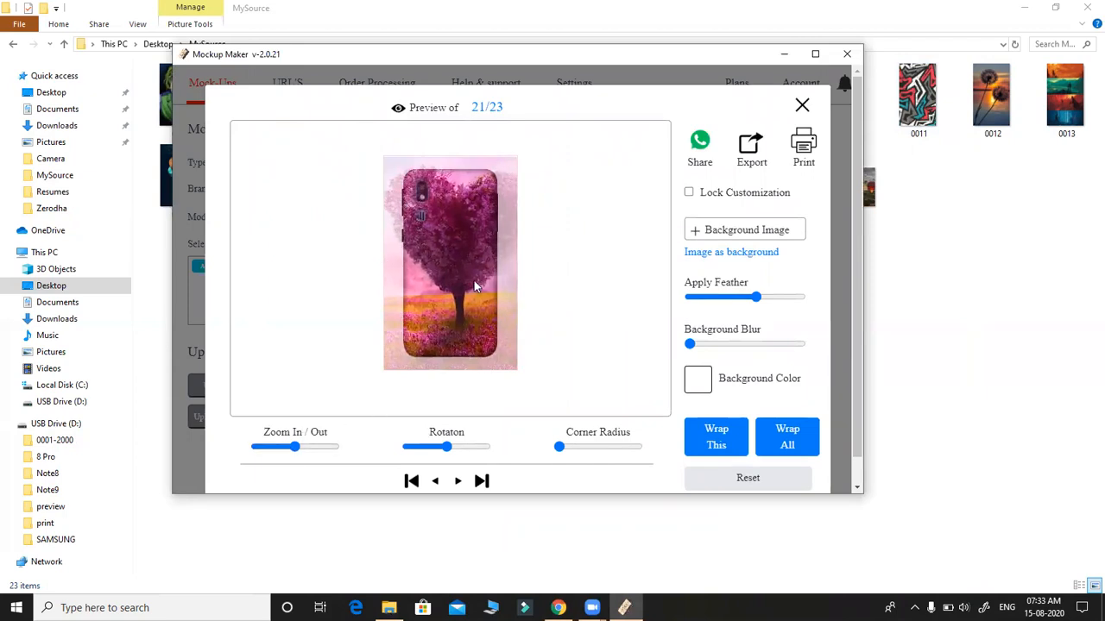
{"action": "left_click_drag", "start_coordinate": [460, 289], "coordinate": [447, 297]}
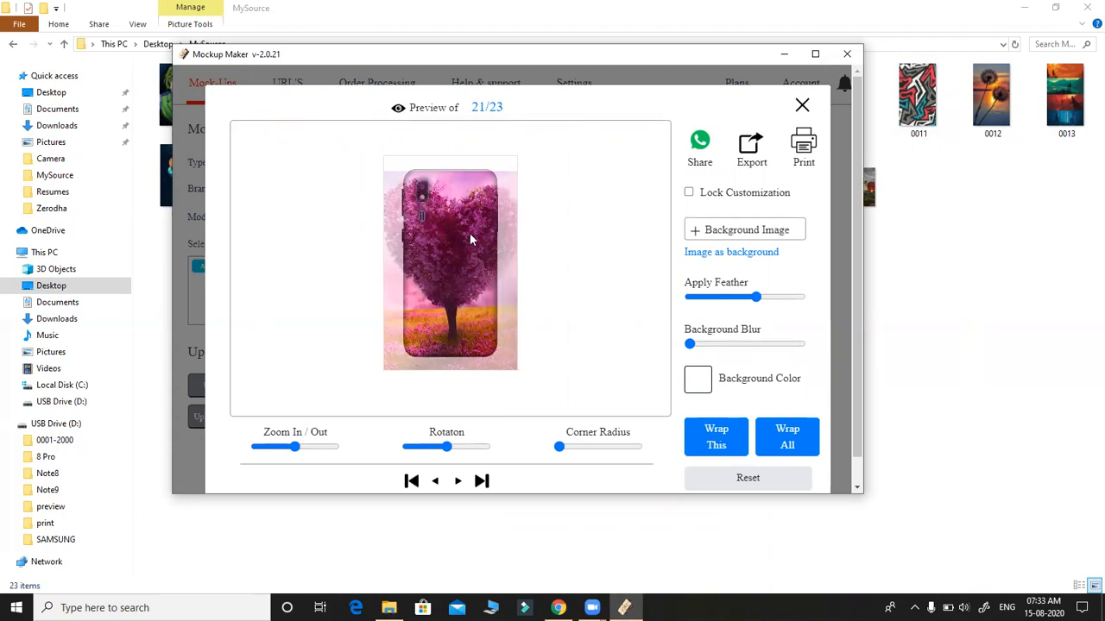
{"action": "left_click_drag", "start_coordinate": [466, 288], "coordinate": [464, 270]}
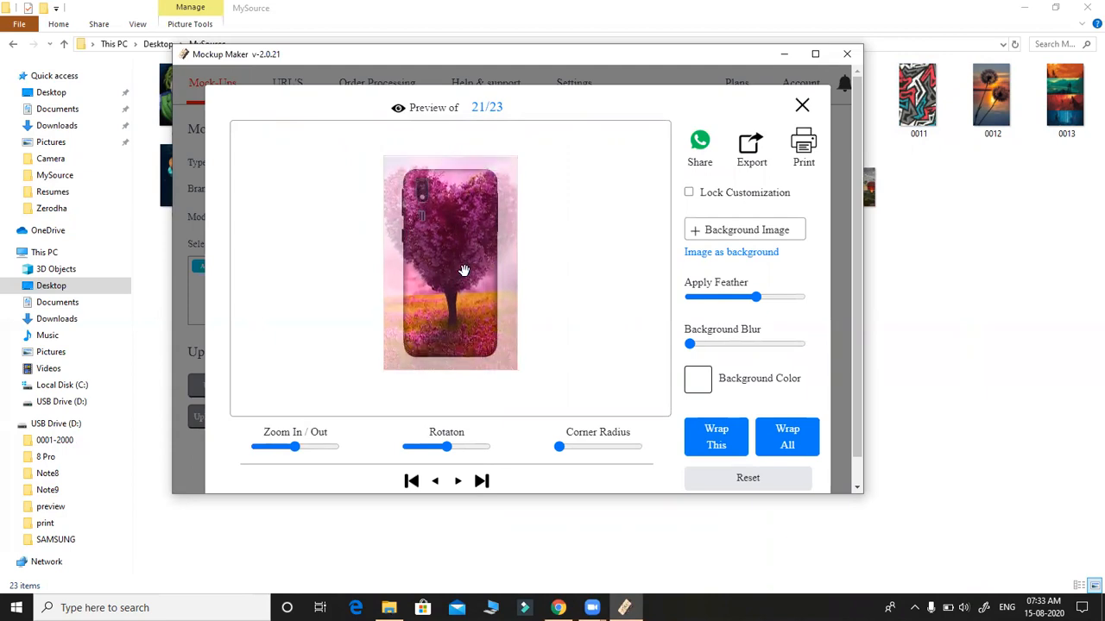
{"action": "left_click", "coordinate": [725, 433]}
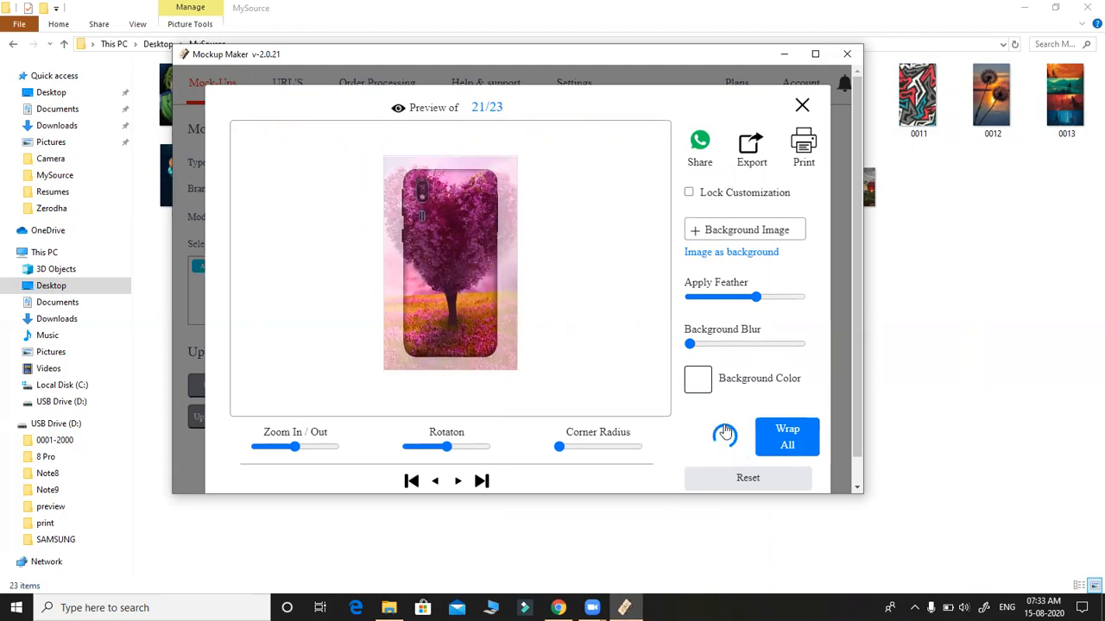
{"action": "left_click", "coordinate": [994, 377]}
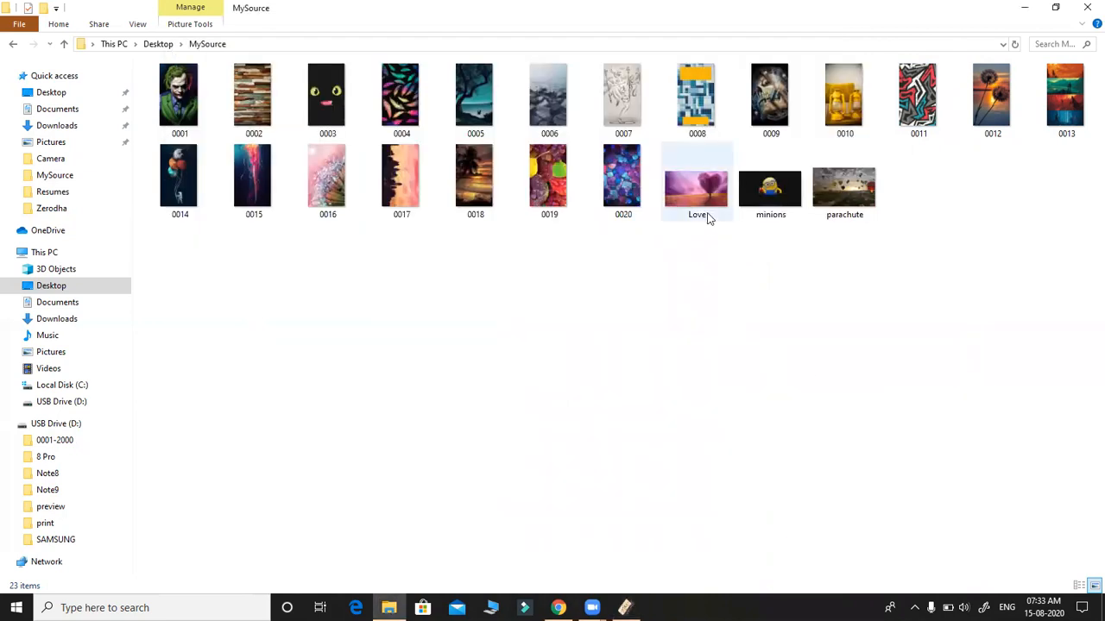
Open MyDestination > Designer Cases > 3D > SAMSUNG > A2 Core > preview and view the Love mockup.
{"action": "left_click", "coordinate": [65, 287]}
{"action": "double_click", "coordinate": [475, 99]}
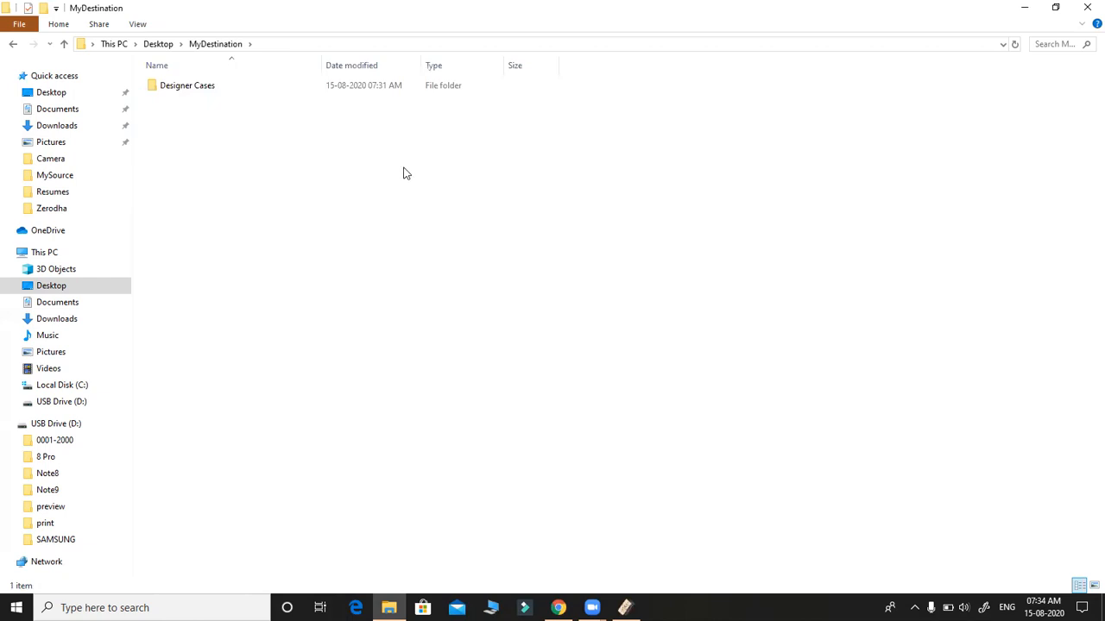
{"action": "double_click", "coordinate": [187, 85]}
{"action": "double_click", "coordinate": [186, 86]}
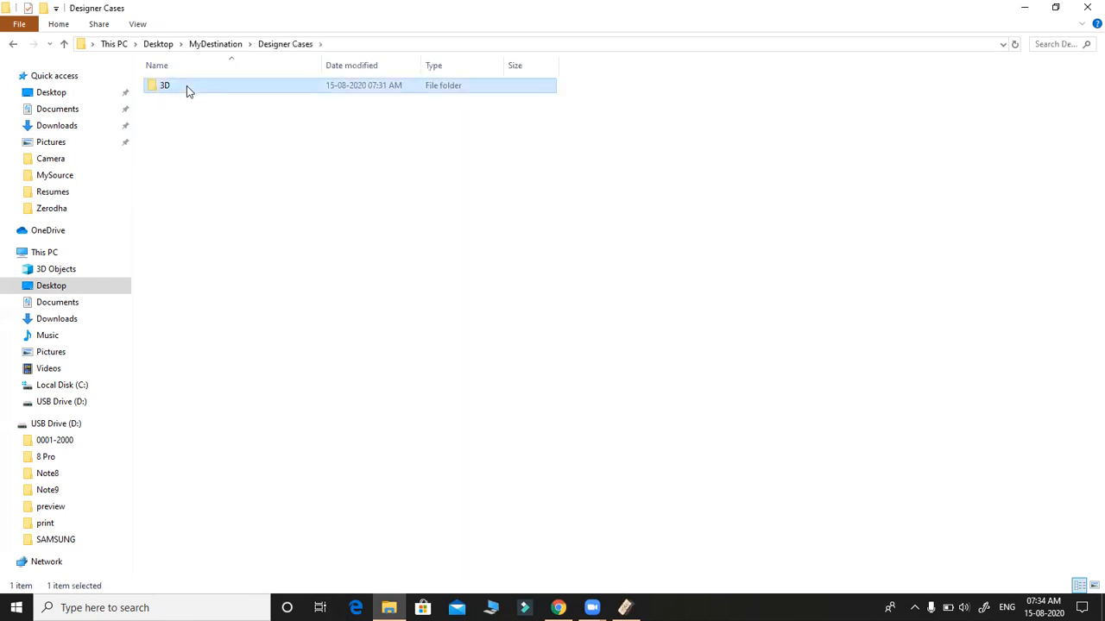
{"action": "double_click", "coordinate": [187, 85]}
{"action": "double_click", "coordinate": [187, 86]}
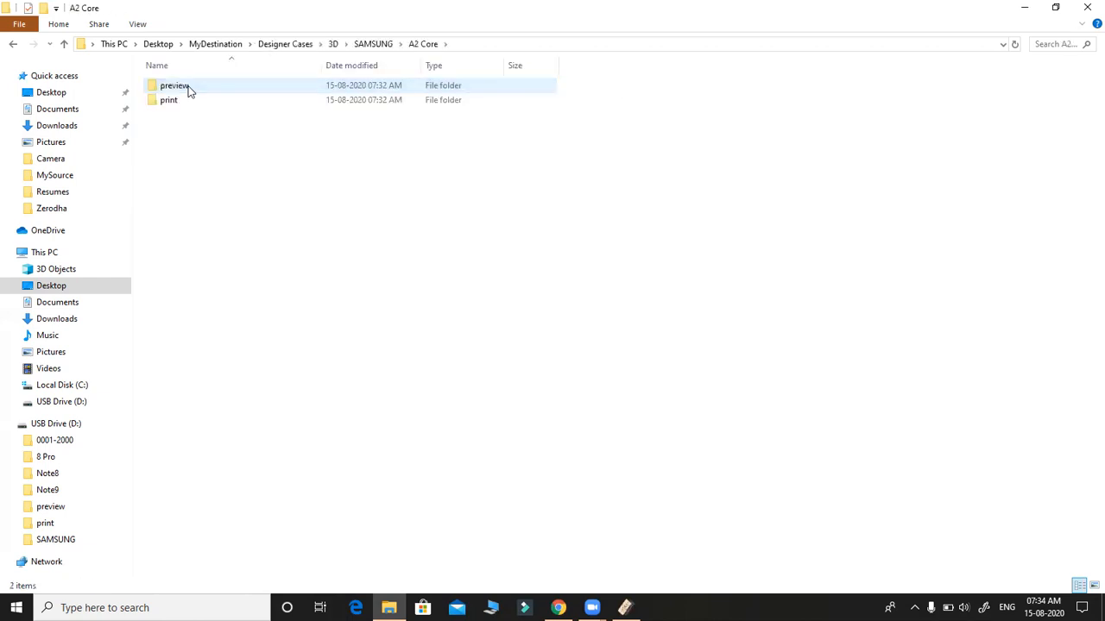
{"action": "double_click", "coordinate": [188, 88]}
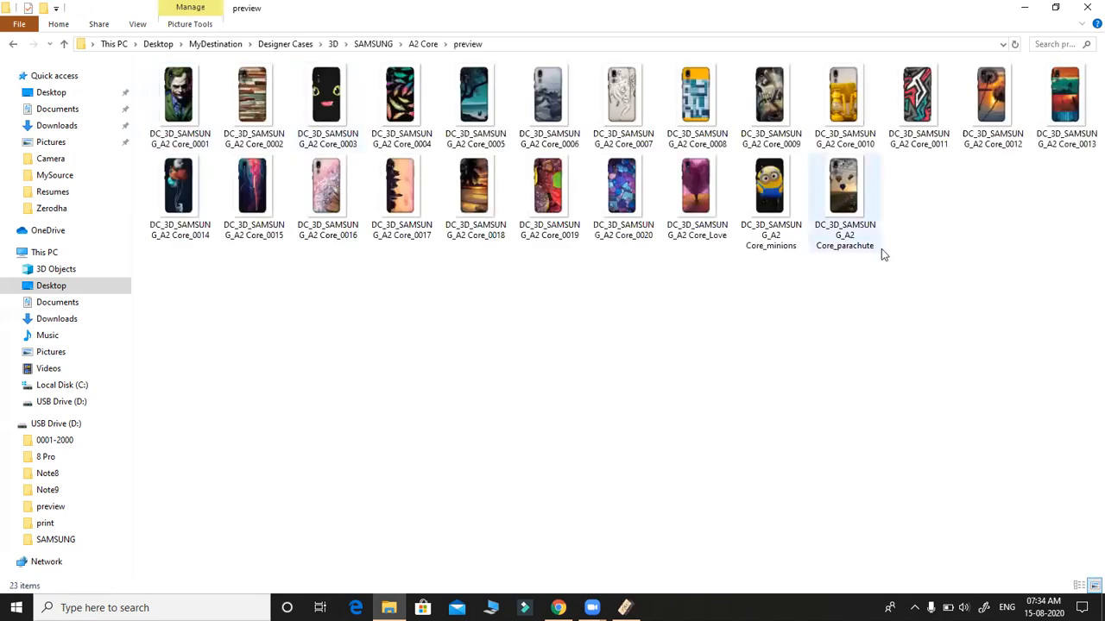
{"action": "double_click", "coordinate": [710, 197]}
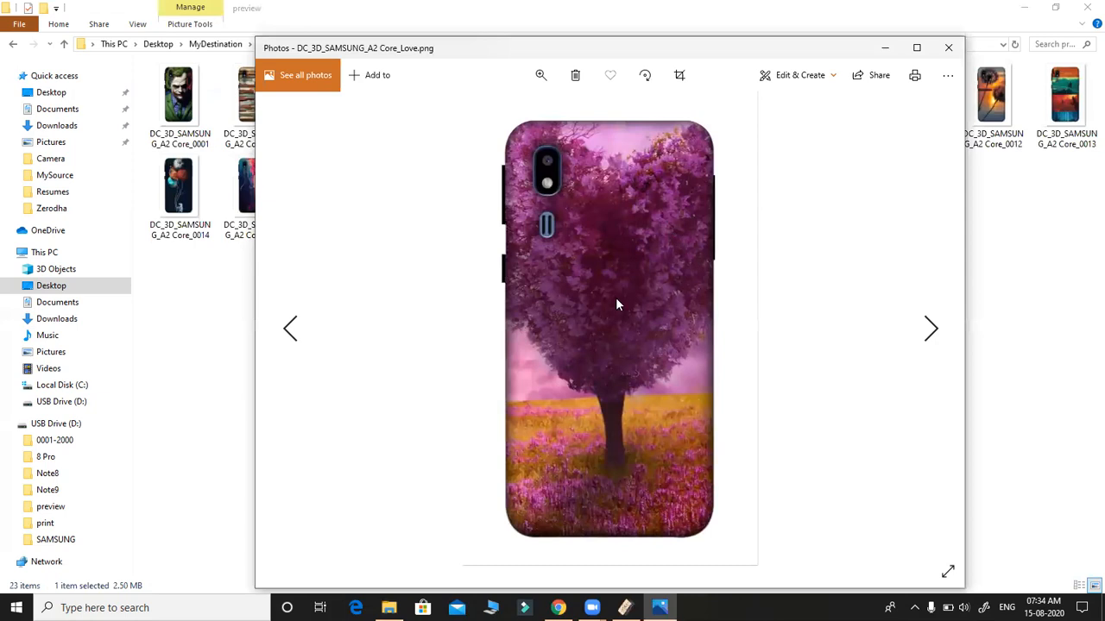
{"action": "left_click", "coordinate": [948, 48]}
Return to the Love preview and move the heart tree lower while zooming the picture out.
{"action": "left_click", "coordinate": [625, 607]}
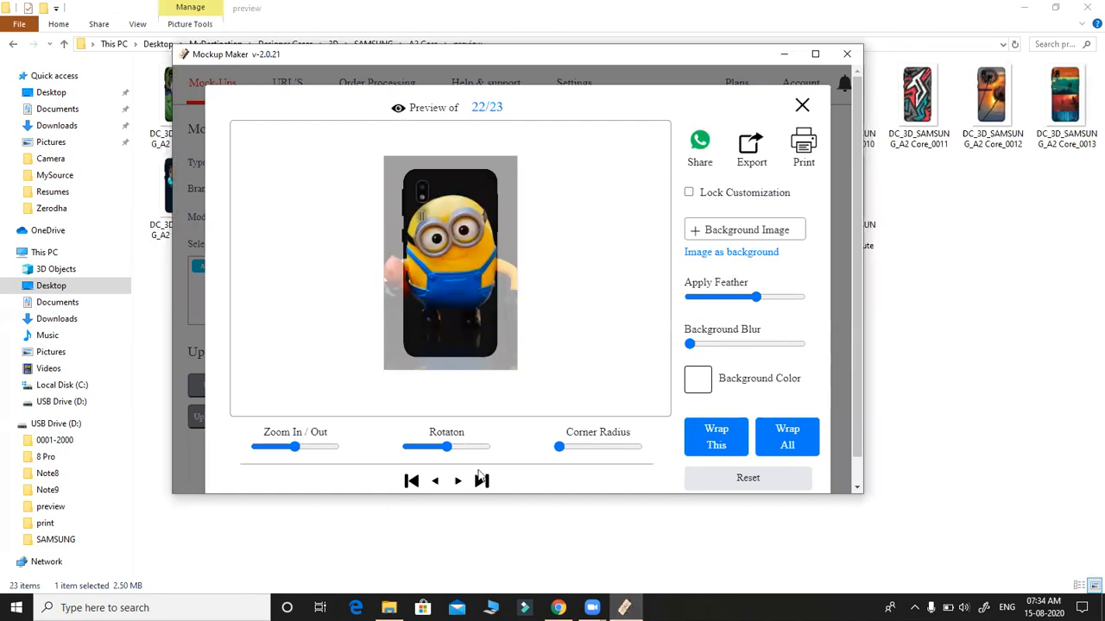
{"action": "left_click", "coordinate": [435, 480]}
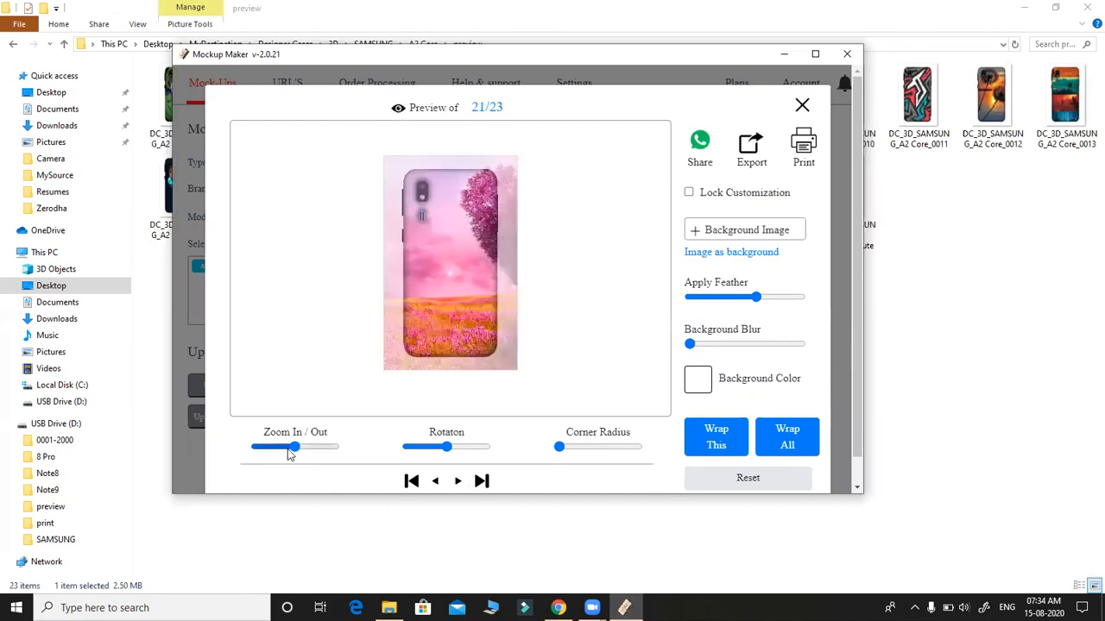
{"action": "left_click_drag", "start_coordinate": [474, 287], "coordinate": [394, 297]}
{"action": "left_click_drag", "start_coordinate": [294, 446], "coordinate": [281, 449]}
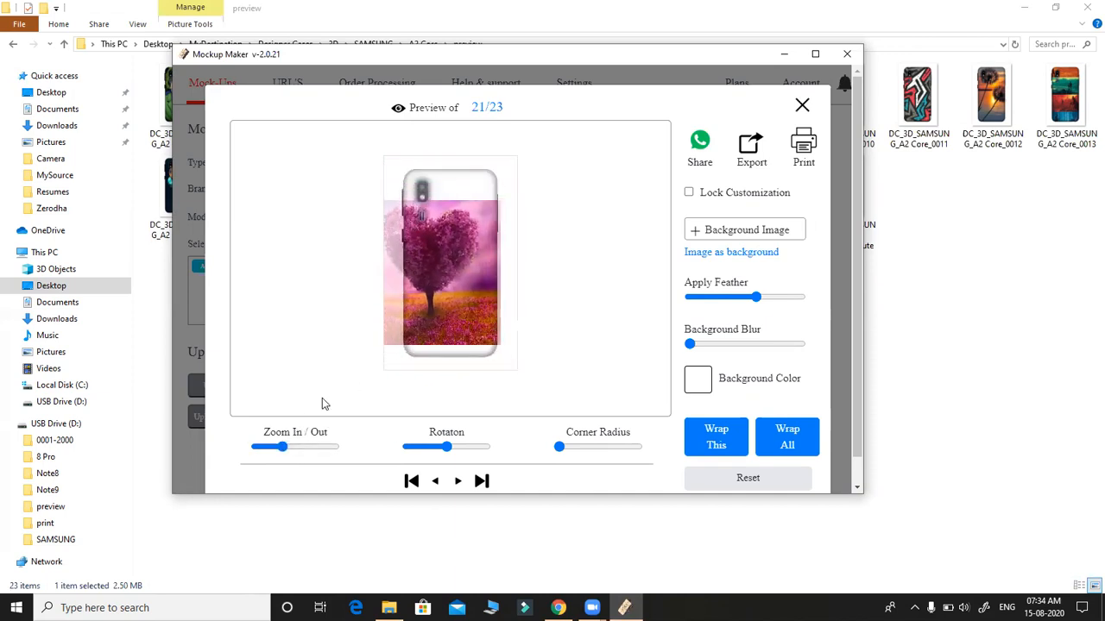
{"action": "left_click_drag", "start_coordinate": [441, 324], "coordinate": [467, 345]}
{"action": "left_click_drag", "start_coordinate": [286, 449], "coordinate": [277, 449]}
{"action": "left_click_drag", "start_coordinate": [437, 328], "coordinate": [449, 344]}
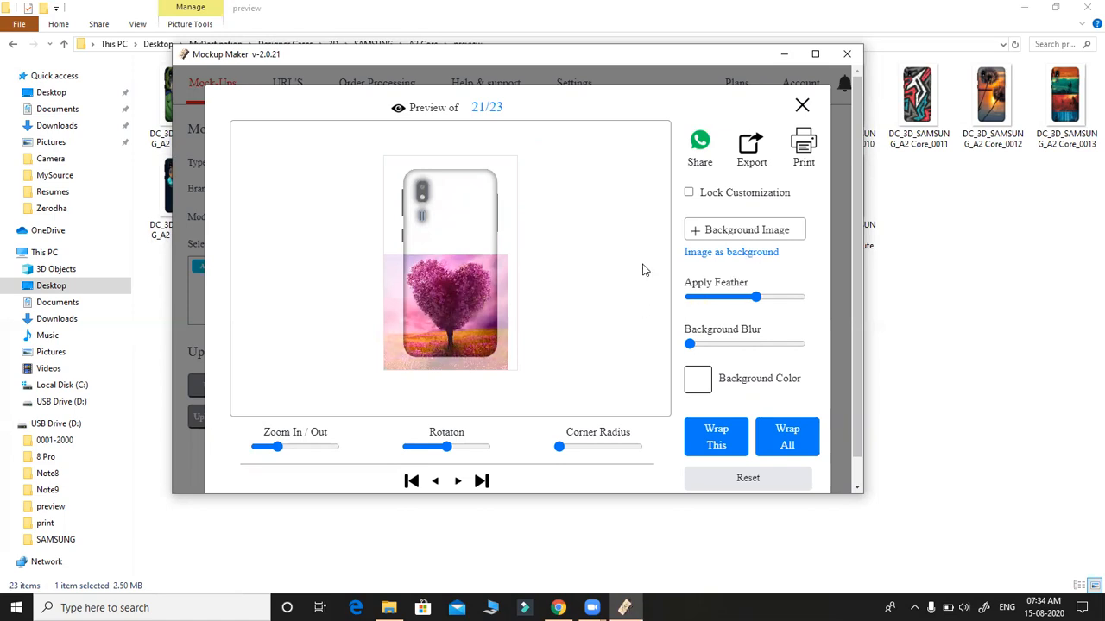
Use the image as background, raise Background Blur, set Feather to none, and wrap.
{"action": "left_click", "coordinate": [705, 253]}
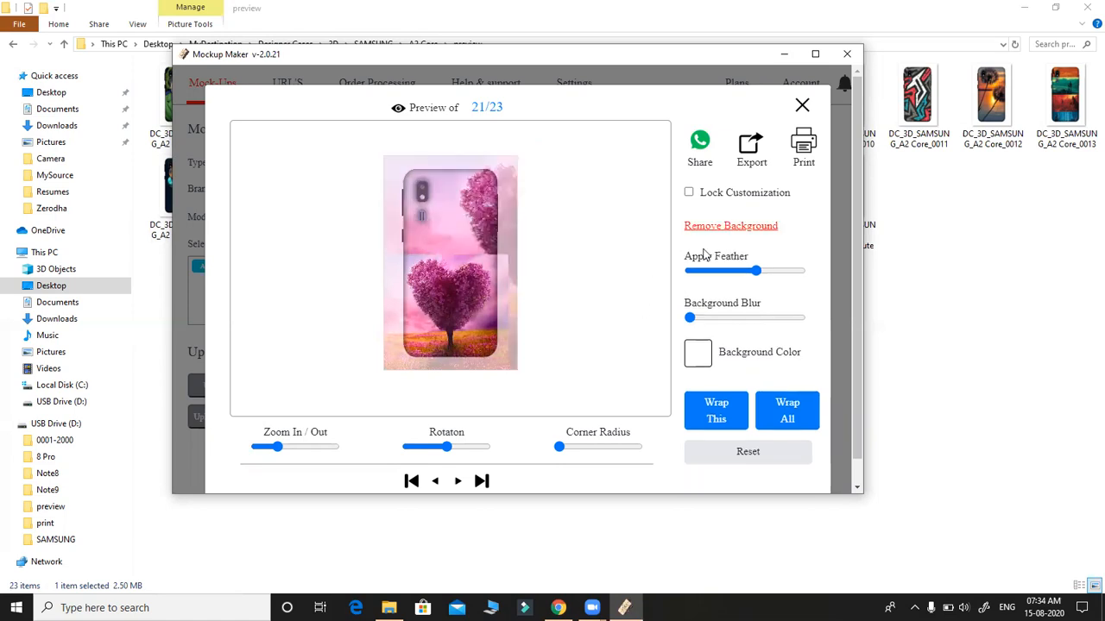
{"action": "left_click_drag", "start_coordinate": [690, 318], "coordinate": [734, 319]}
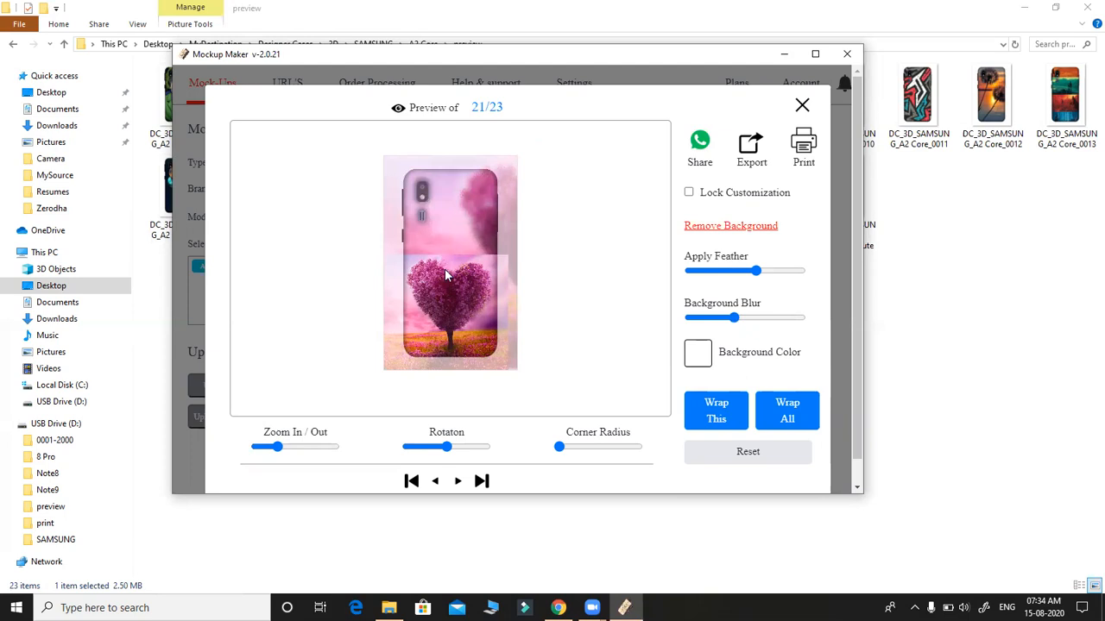
{"action": "left_click_drag", "start_coordinate": [756, 271], "coordinate": [631, 271]}
{"action": "left_click", "coordinate": [720, 412]}
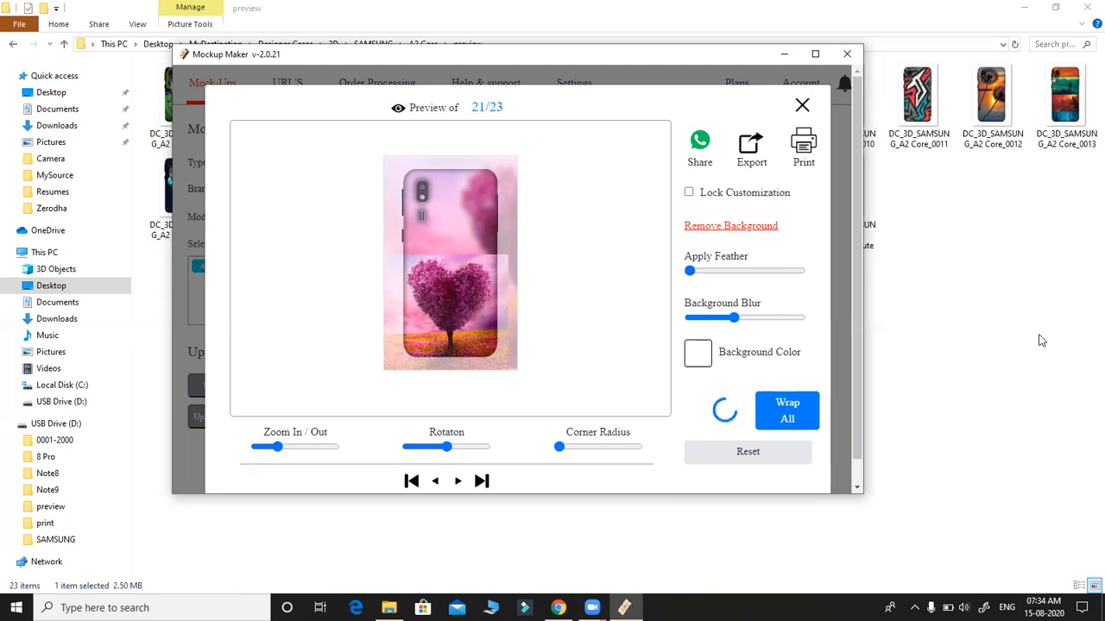
{"action": "left_click", "coordinate": [868, 314]}
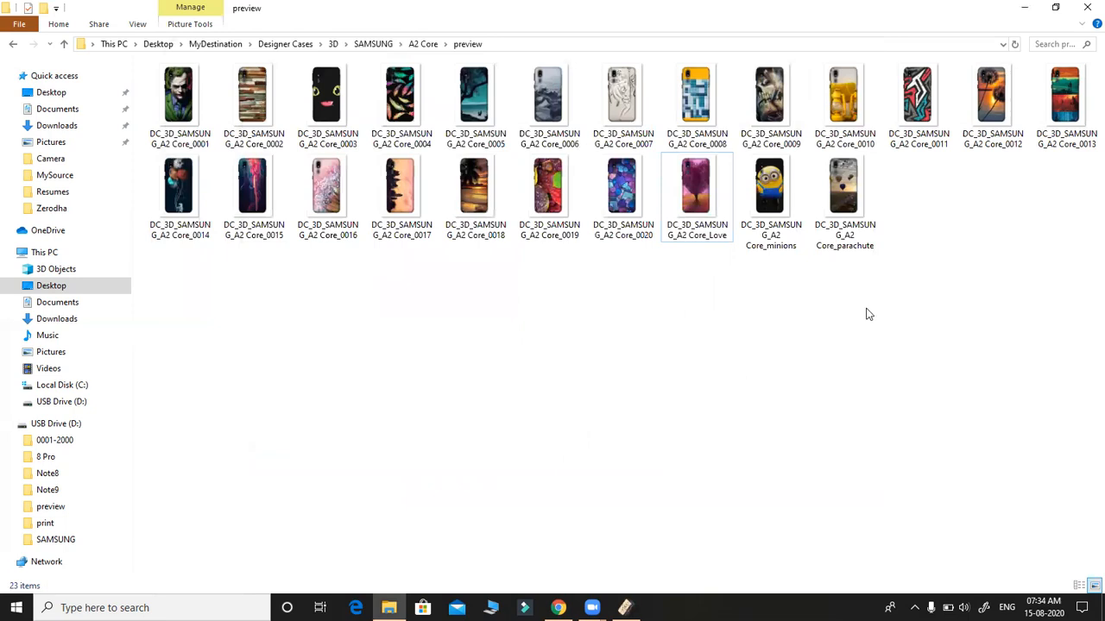
{"action": "left_click", "coordinate": [691, 239]}
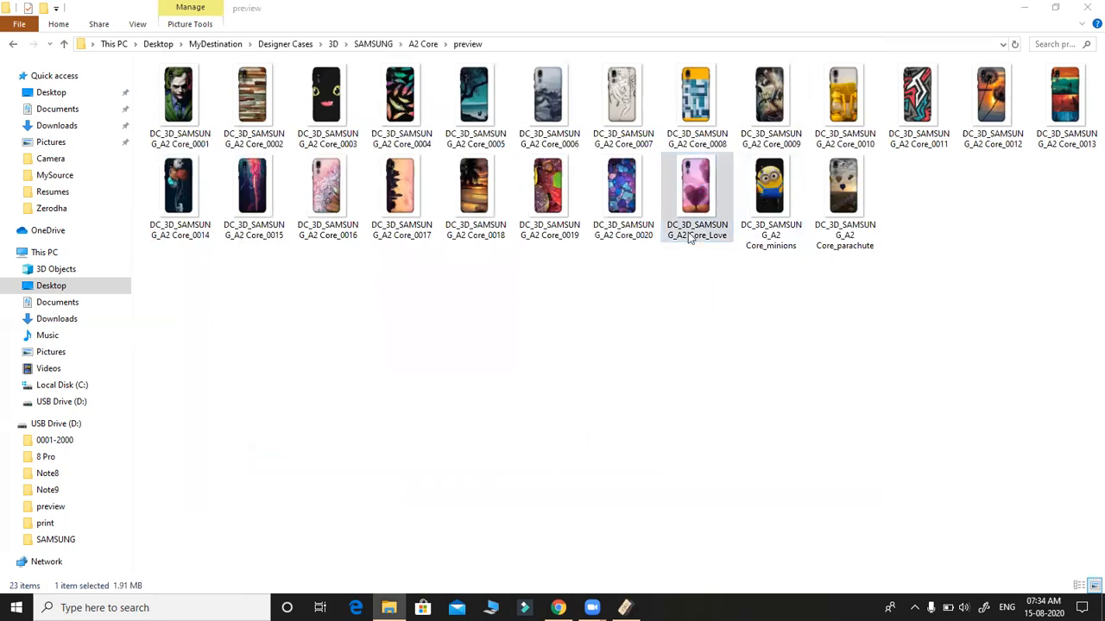
{"action": "double_click", "coordinate": [691, 239]}
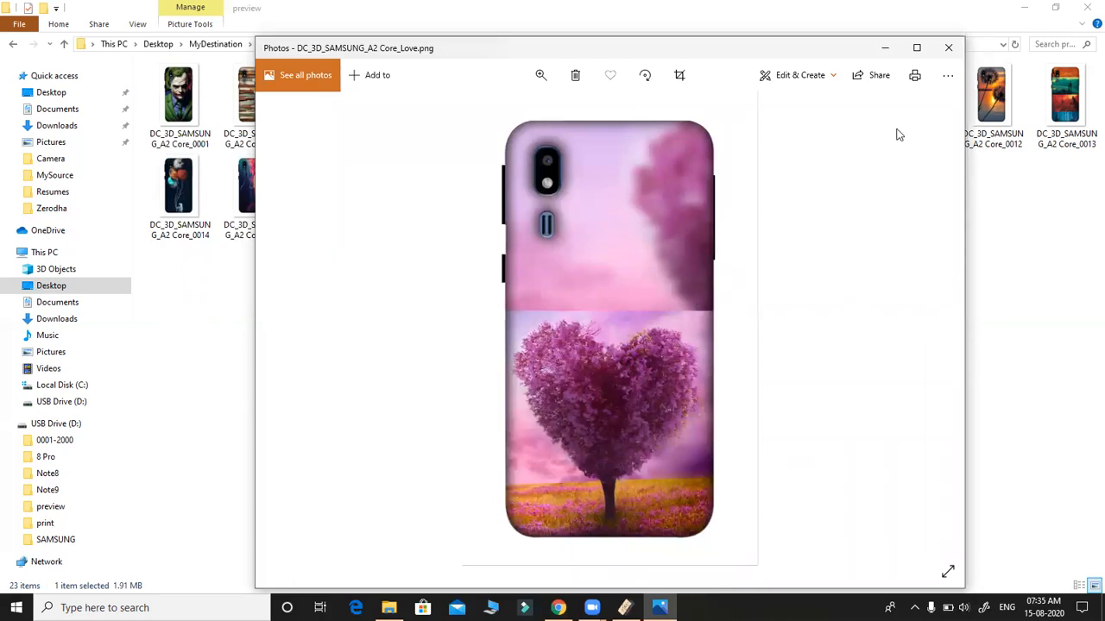
{"action": "left_click", "coordinate": [949, 48]}
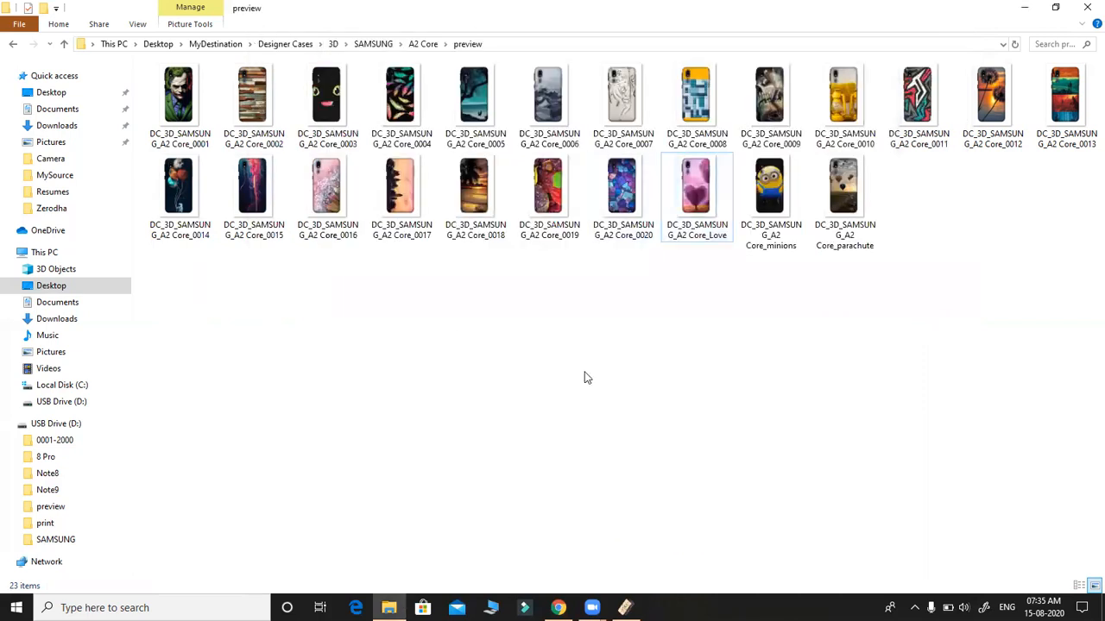
Close the case preview and try the URL'S feature, dismissing its notice.
{"action": "left_click", "coordinate": [626, 607]}
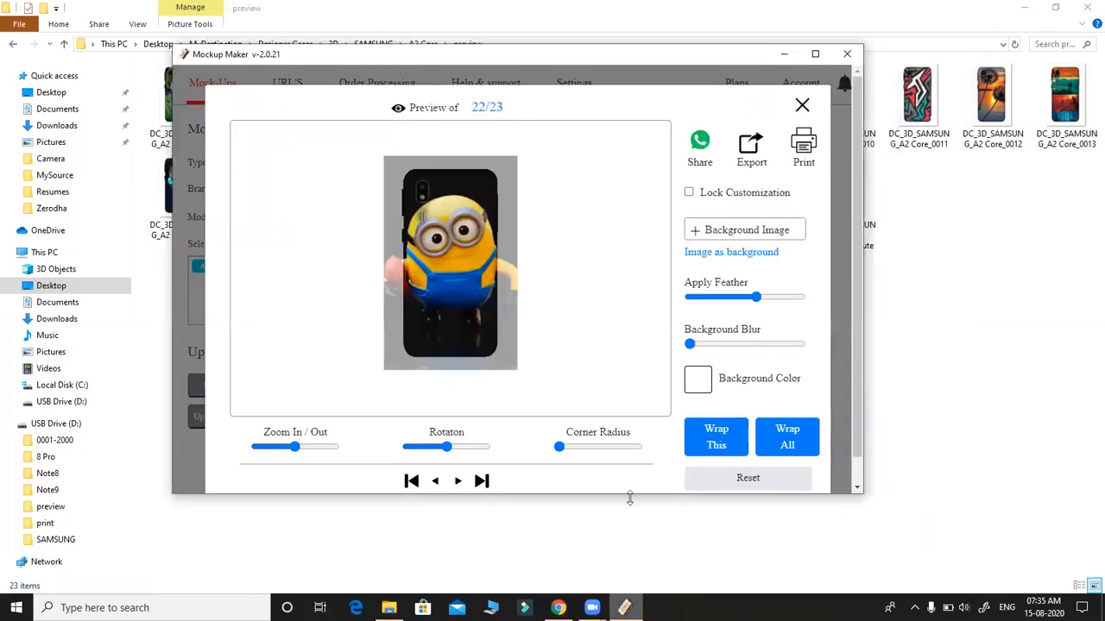
{"action": "left_click", "coordinate": [802, 107]}
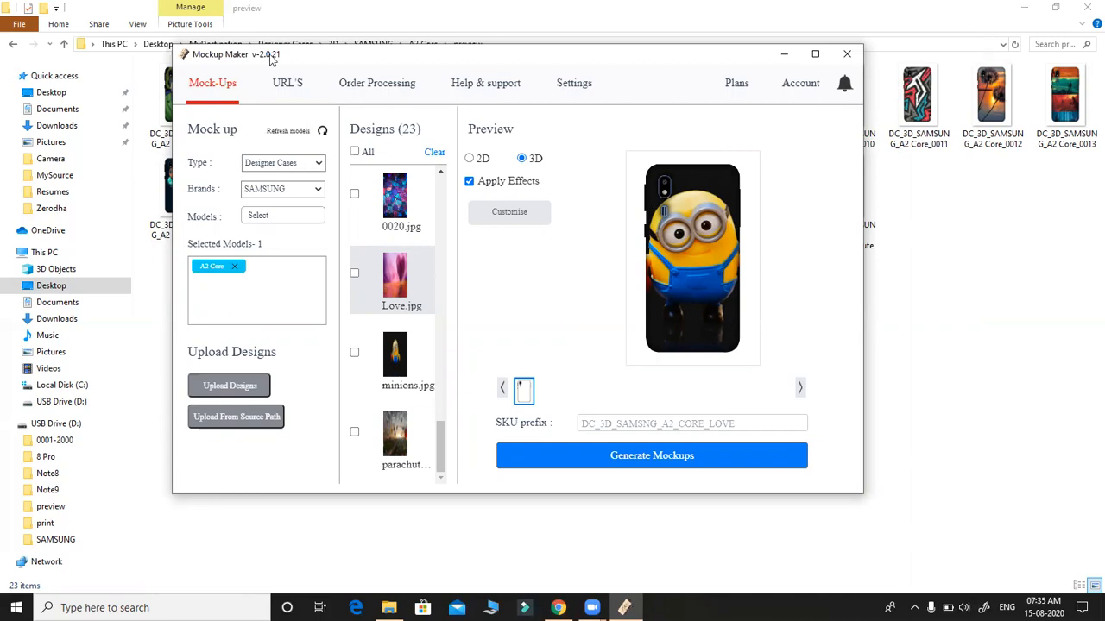
{"action": "left_click", "coordinate": [289, 84]}
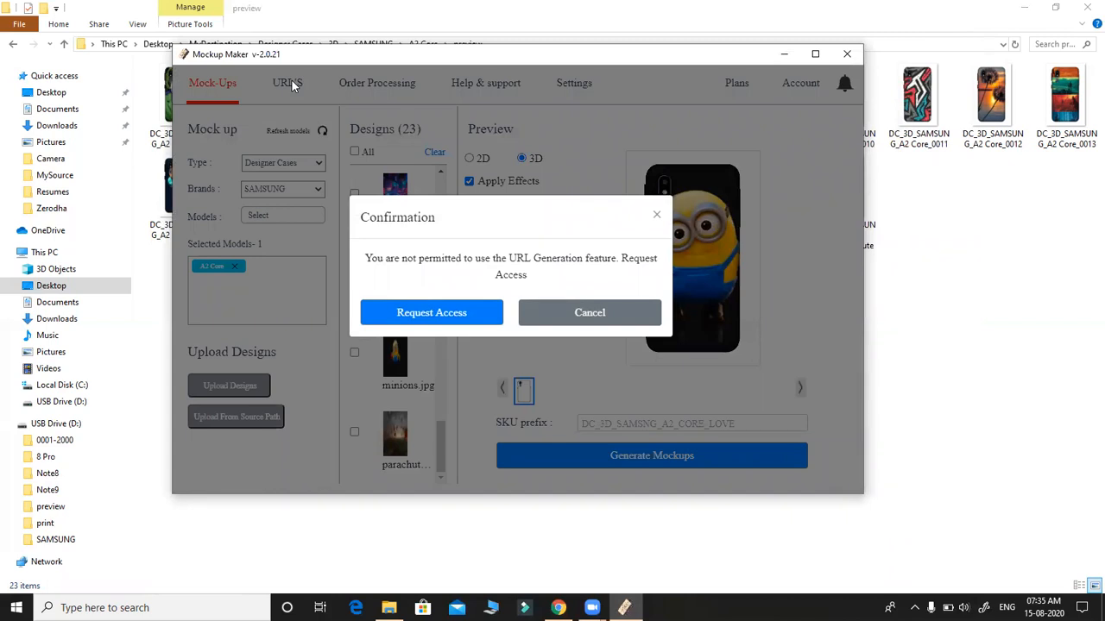
{"action": "left_click", "coordinate": [578, 318]}
Try Order Processing, dismiss its notice, and open the Help & support page.
{"action": "left_click", "coordinate": [400, 83]}
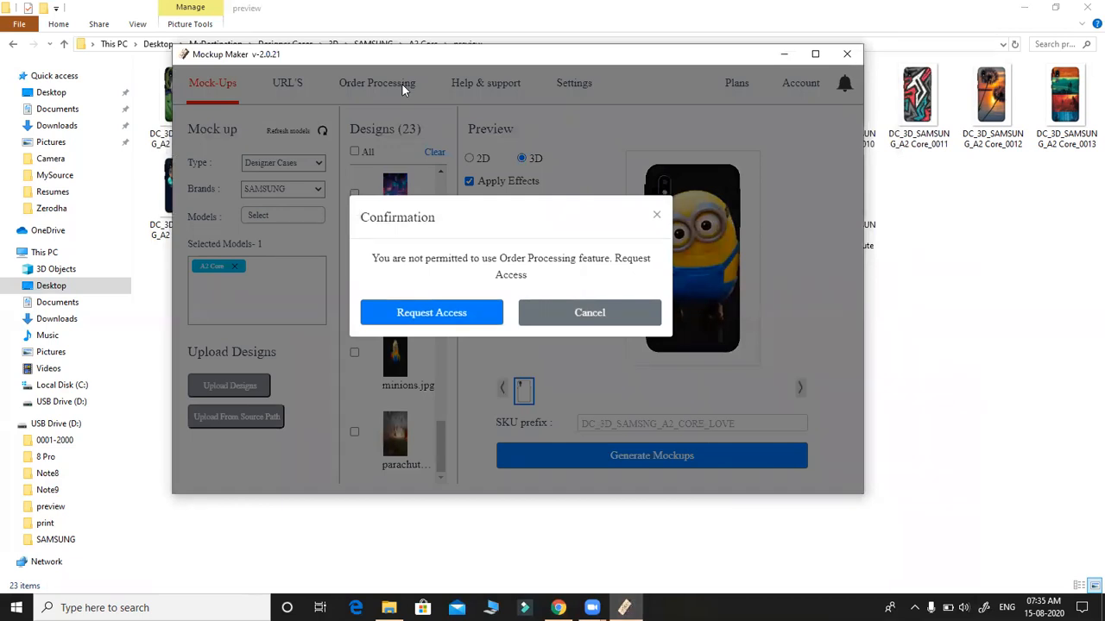
{"action": "left_click", "coordinate": [588, 313]}
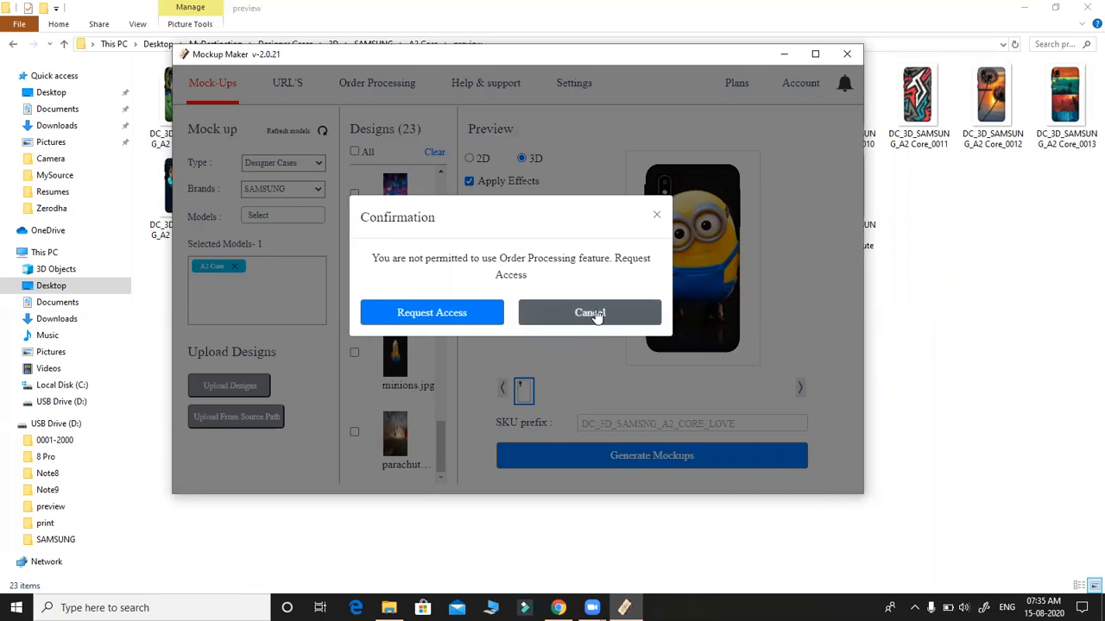
{"action": "left_click", "coordinate": [516, 91]}
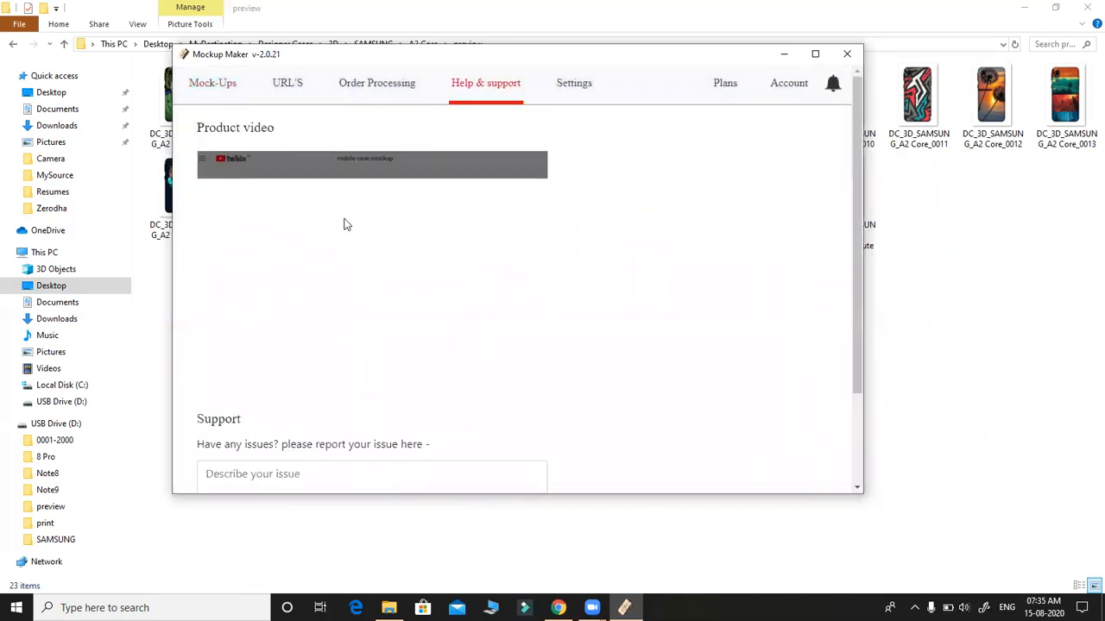
View the Settings, Plans and Account pages, then go back to the Mock-Ups page.
{"action": "left_click", "coordinate": [577, 83]}
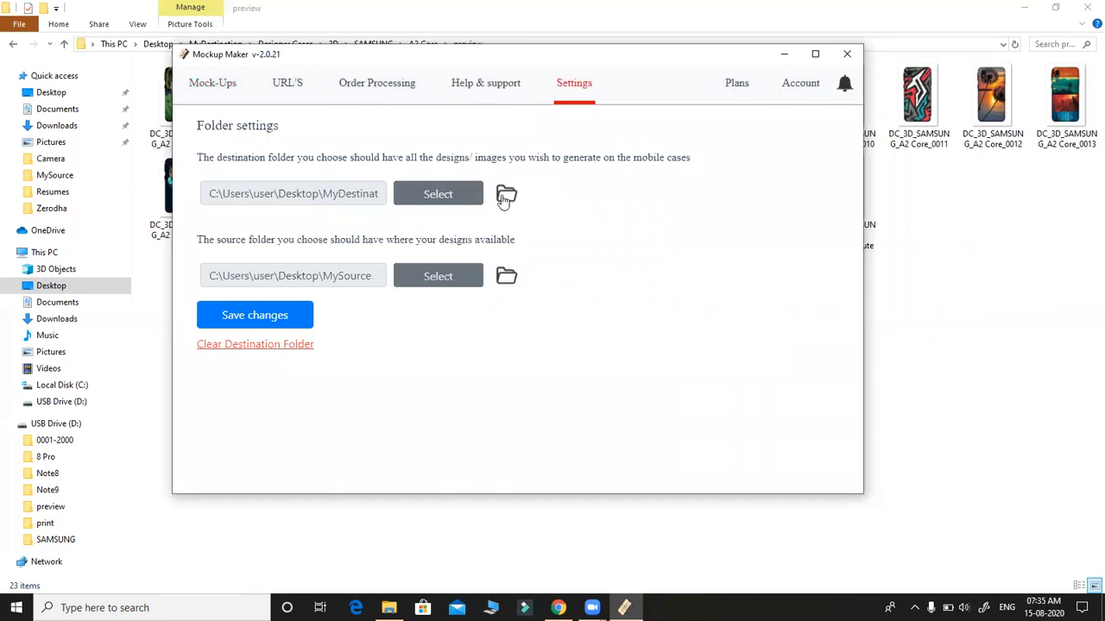
{"action": "left_click", "coordinate": [744, 86]}
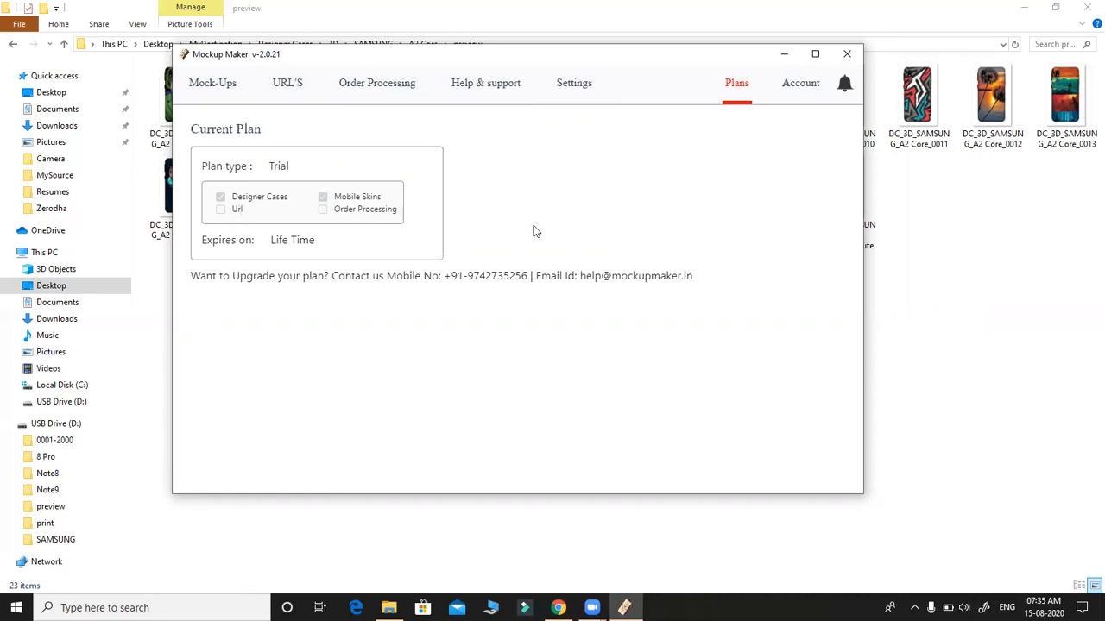
{"action": "left_click", "coordinate": [810, 87]}
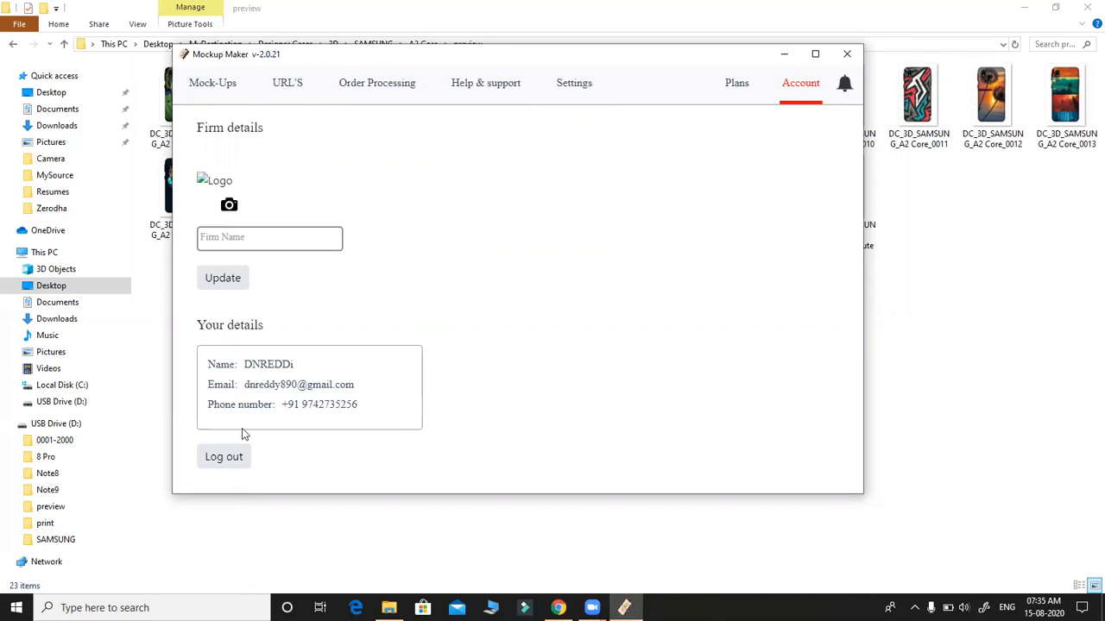
{"action": "left_click", "coordinate": [227, 96]}
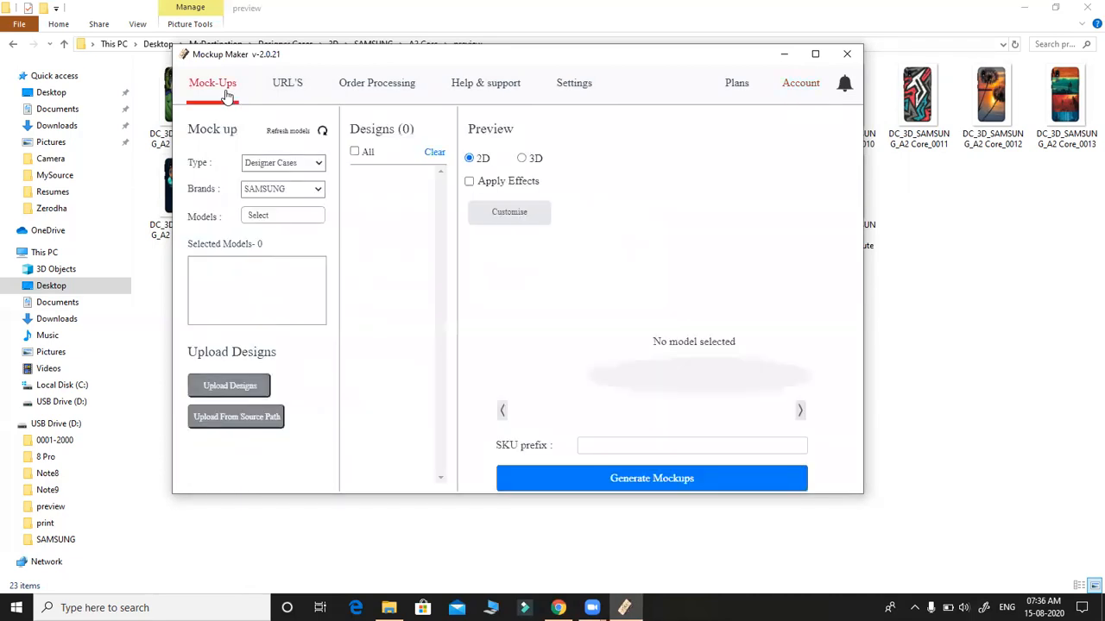